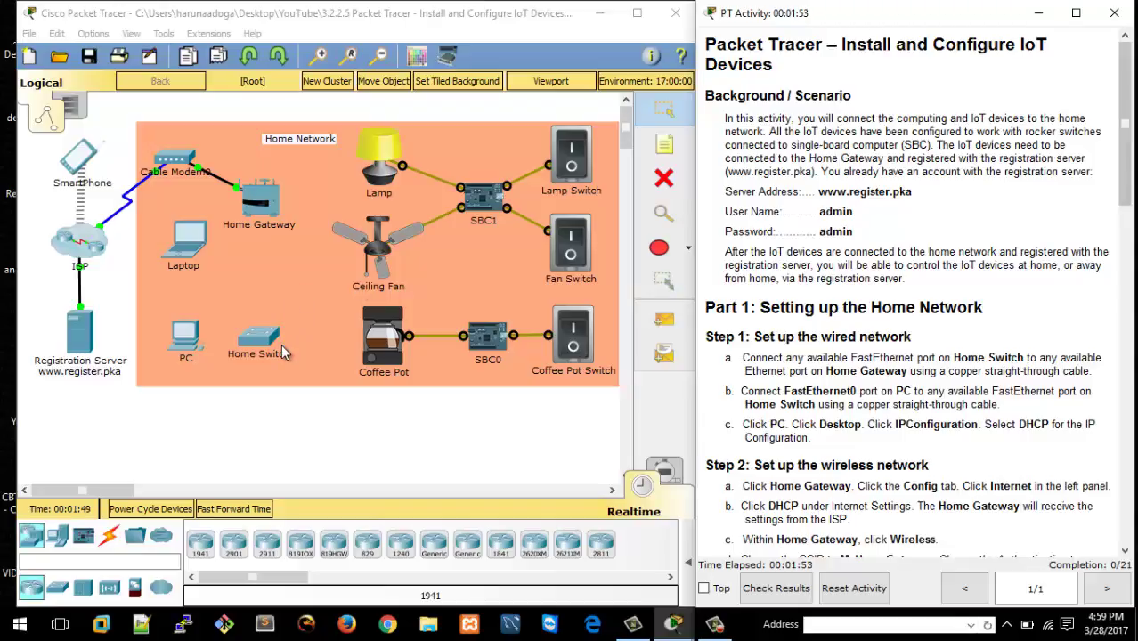
Connect the Home Switch to Home Gateway Ethernet 1 with a copper straight-through cable
left_click(110, 545)
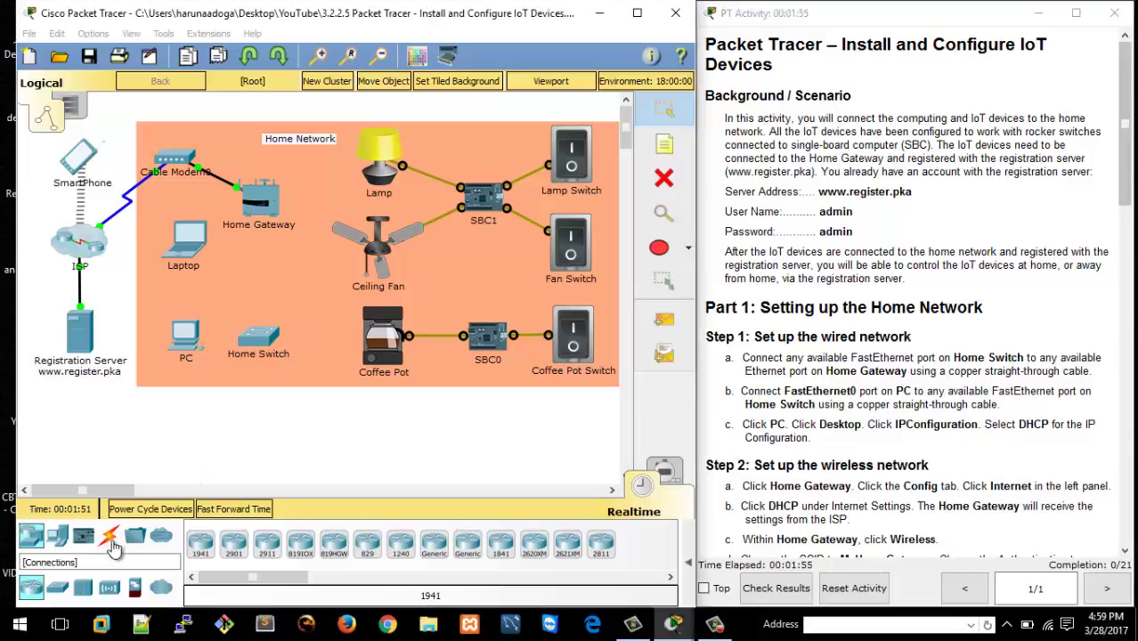
left_click(112, 545)
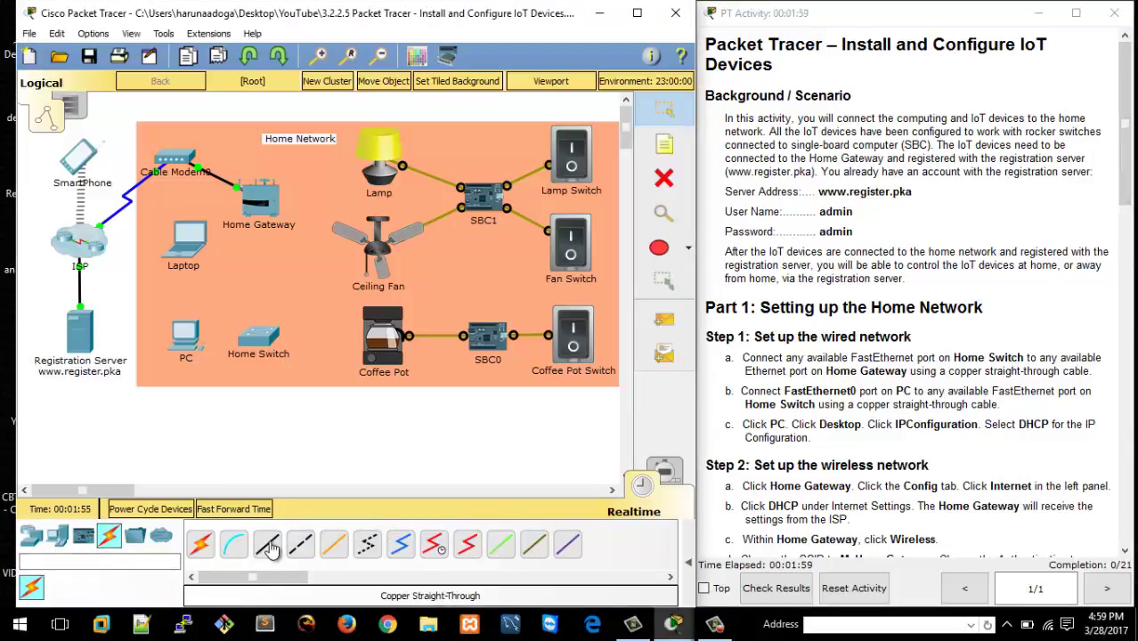
left_click(269, 546)
left_click(270, 343)
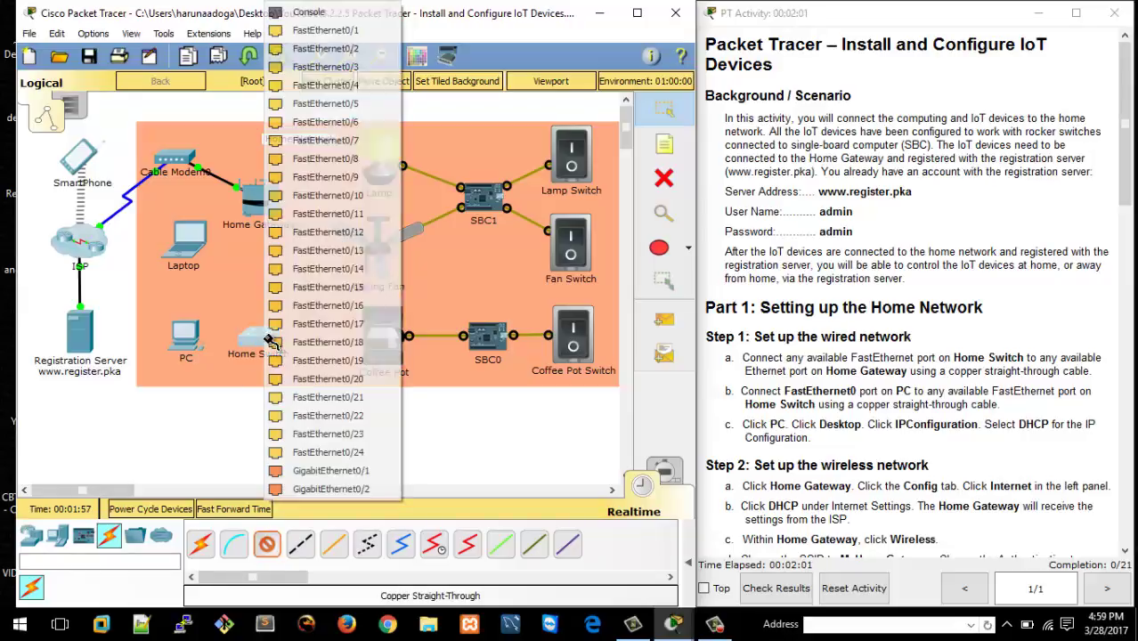
left_click(326, 31)
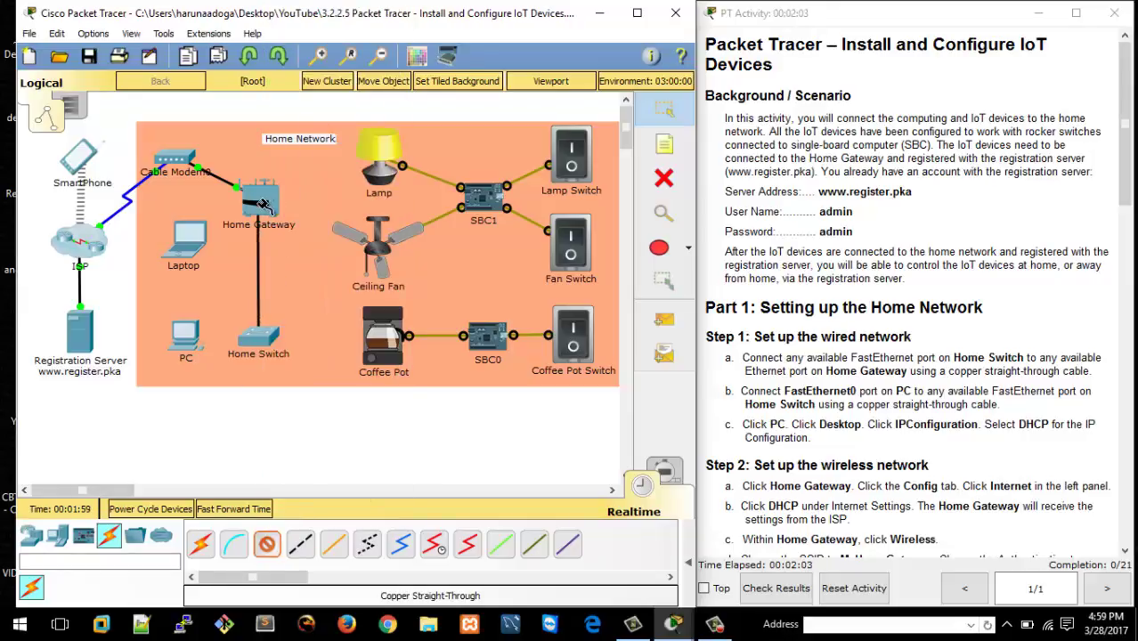
left_click(260, 202)
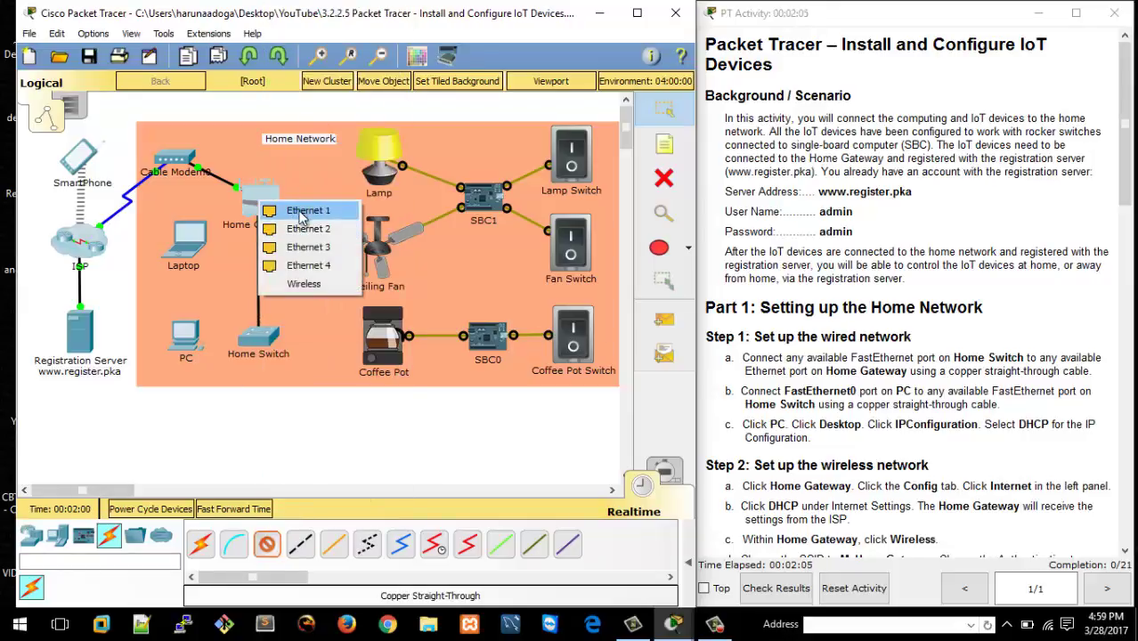
left_click(303, 212)
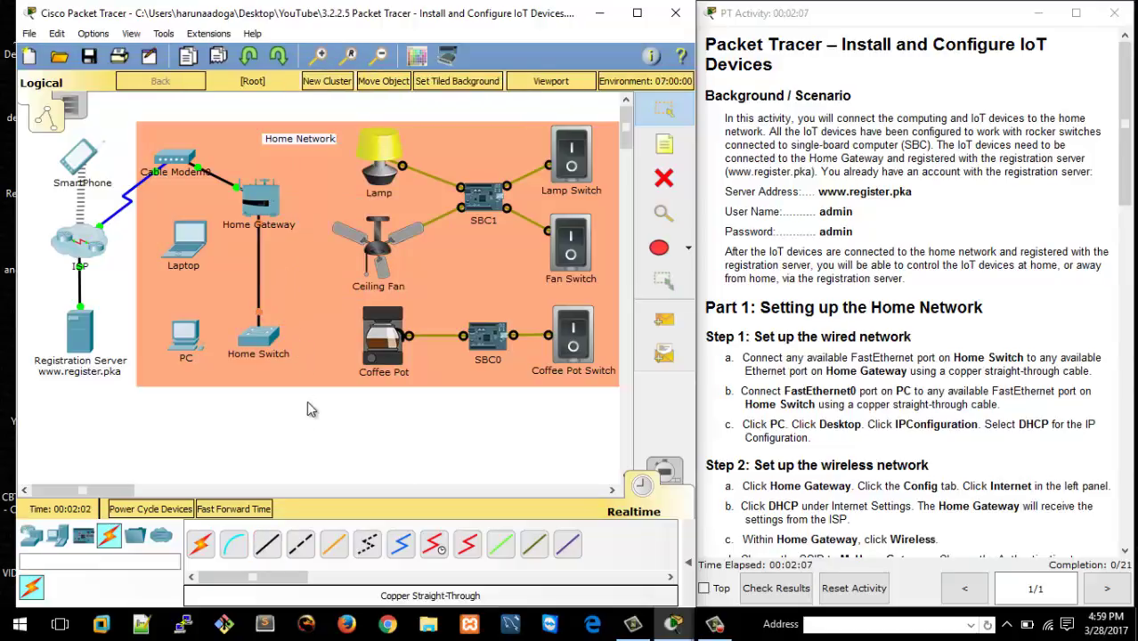
Cable the PC's FastEthernet0 to a free Home Switch port with copper straight-through
left_click(266, 544)
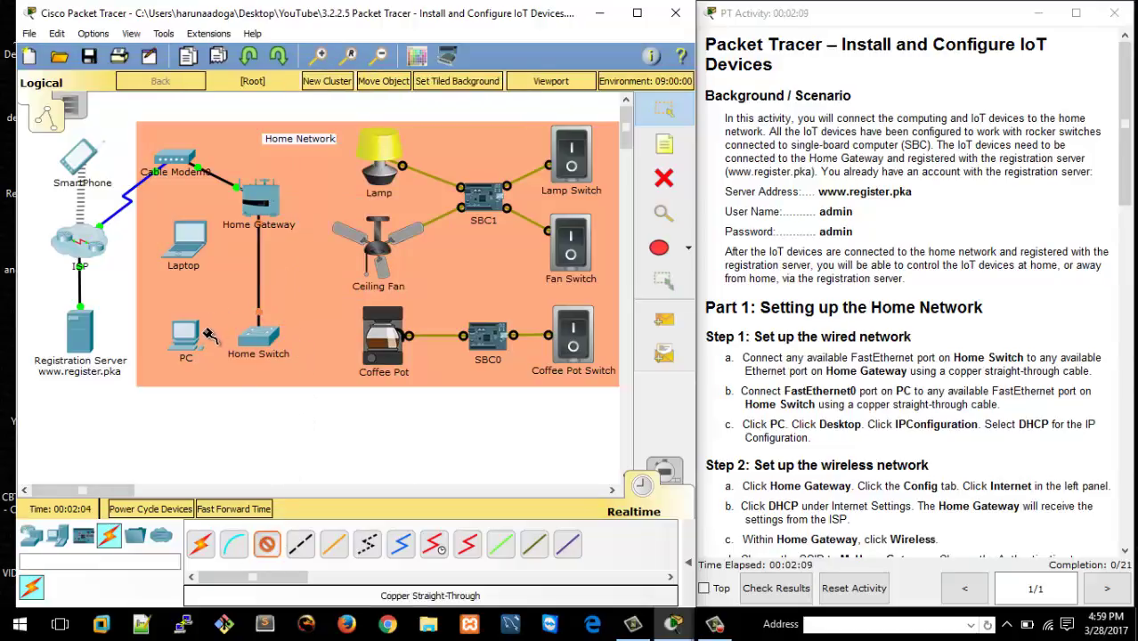
left_click(191, 336)
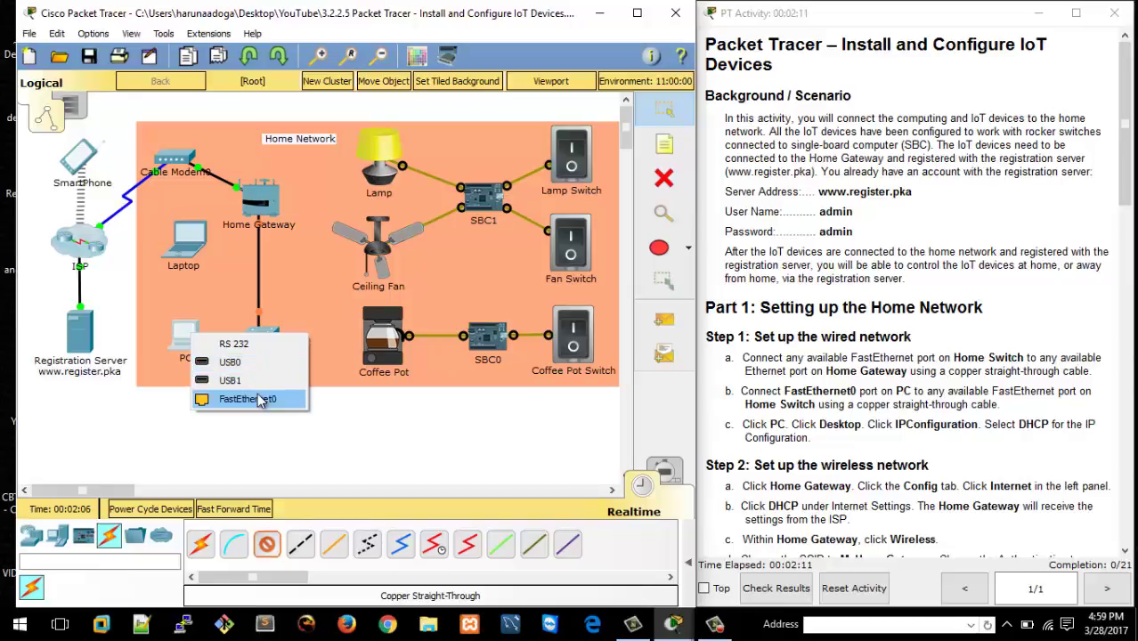
left_click(260, 400)
left_click(261, 338)
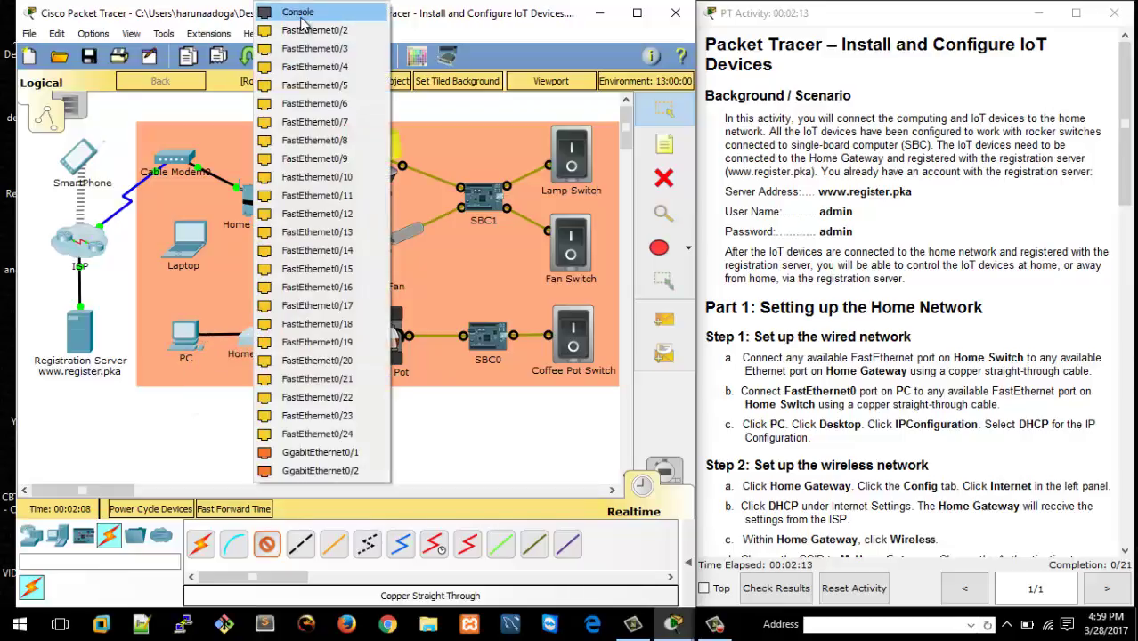
left_click(305, 42)
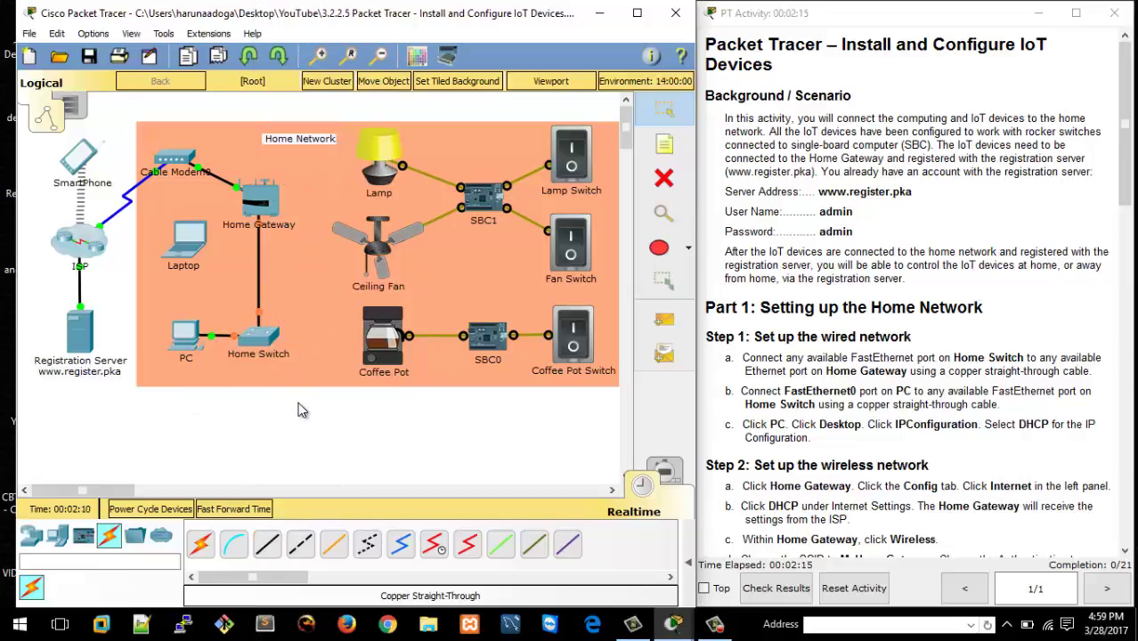
Cable the Home Switch to the Coffee Pot's FastEthernet0 with copper straight-through
left_click(271, 543)
left_click(260, 337)
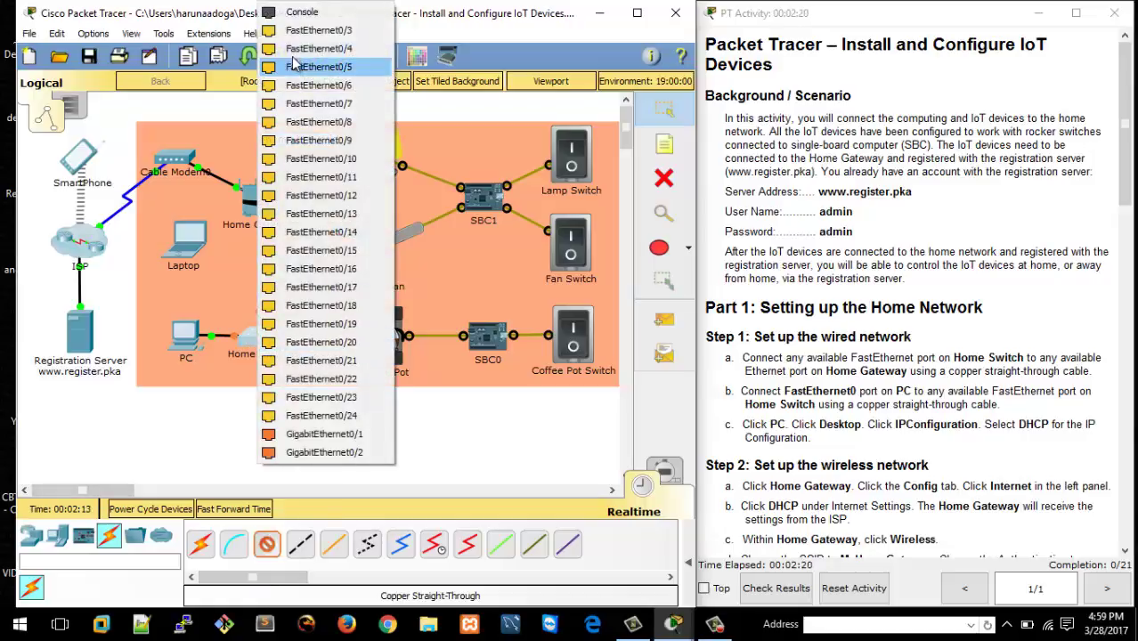
left_click(304, 35)
left_click(385, 343)
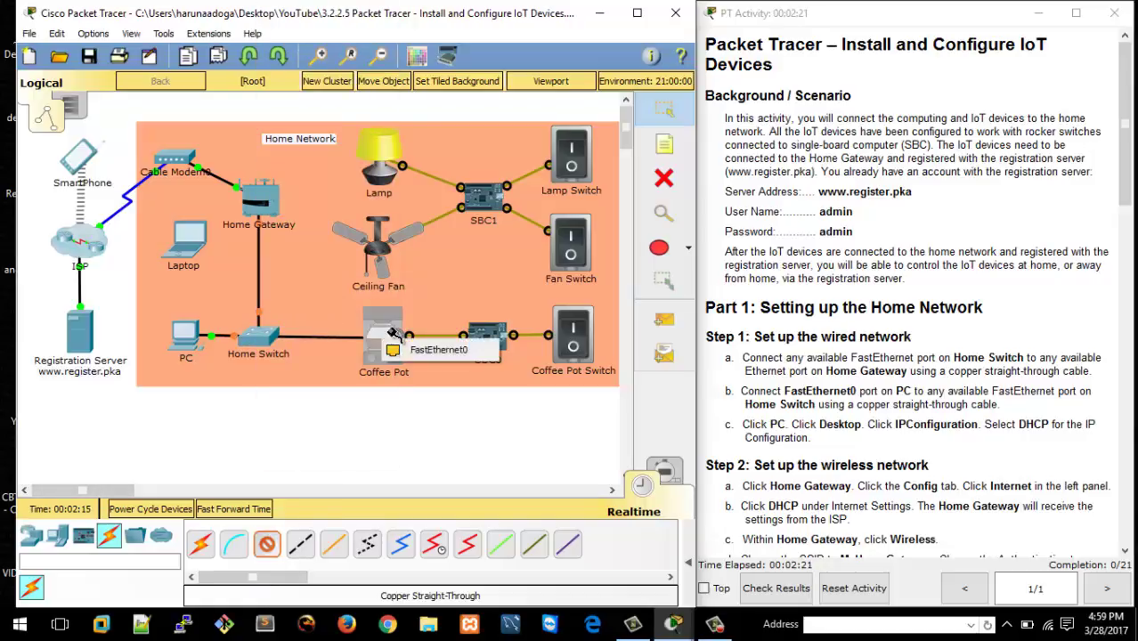
left_click(425, 351)
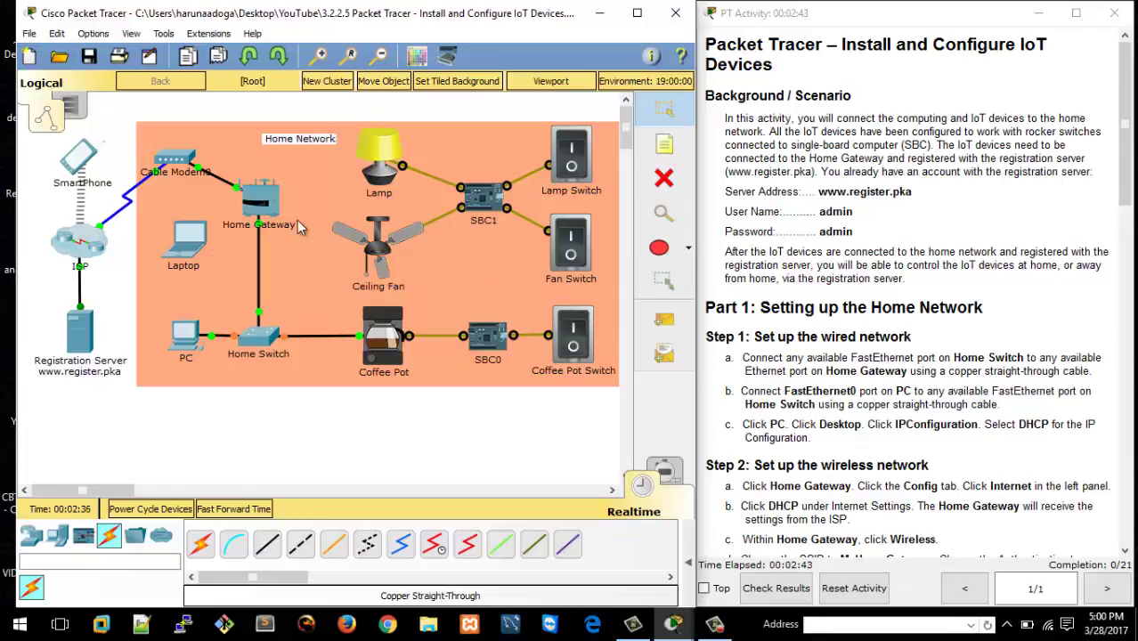
In the Home Gateway's wireless settings, change the SSID to MyHomeGateway
left_click(261, 207)
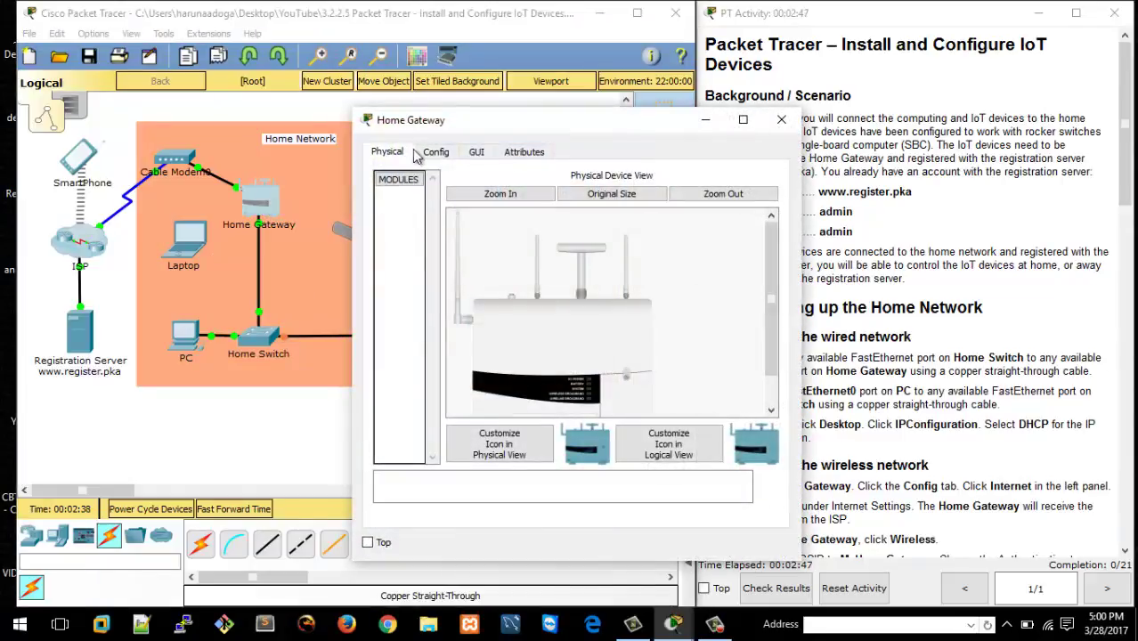
left_click(434, 153)
left_click(422, 280)
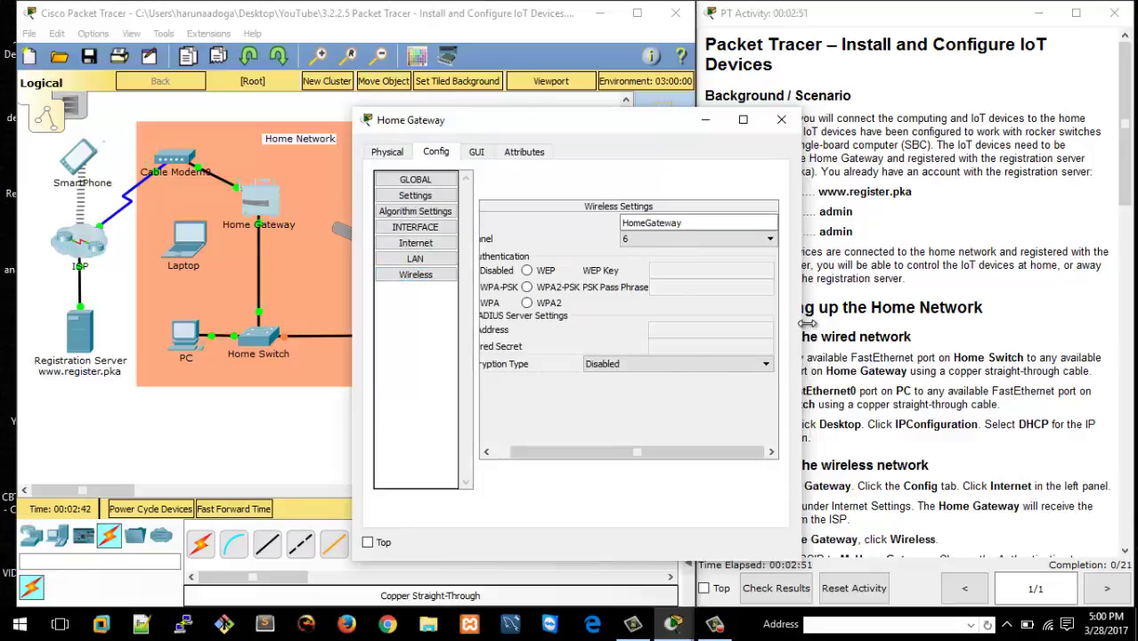
left_click_drag(805, 325, 1024, 325)
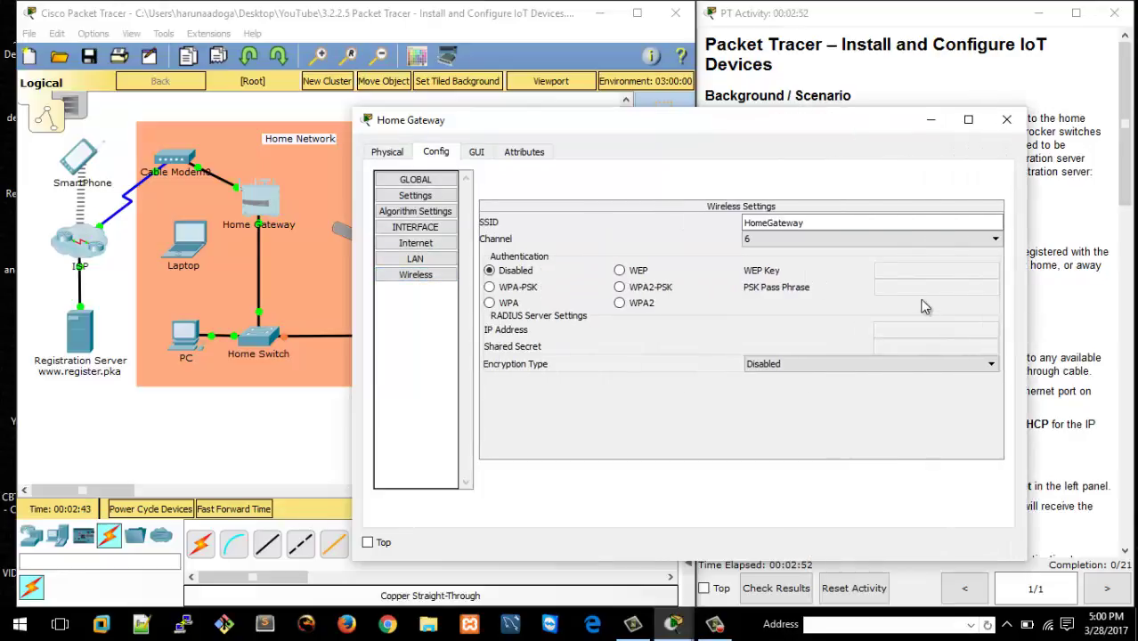
left_click(750, 225)
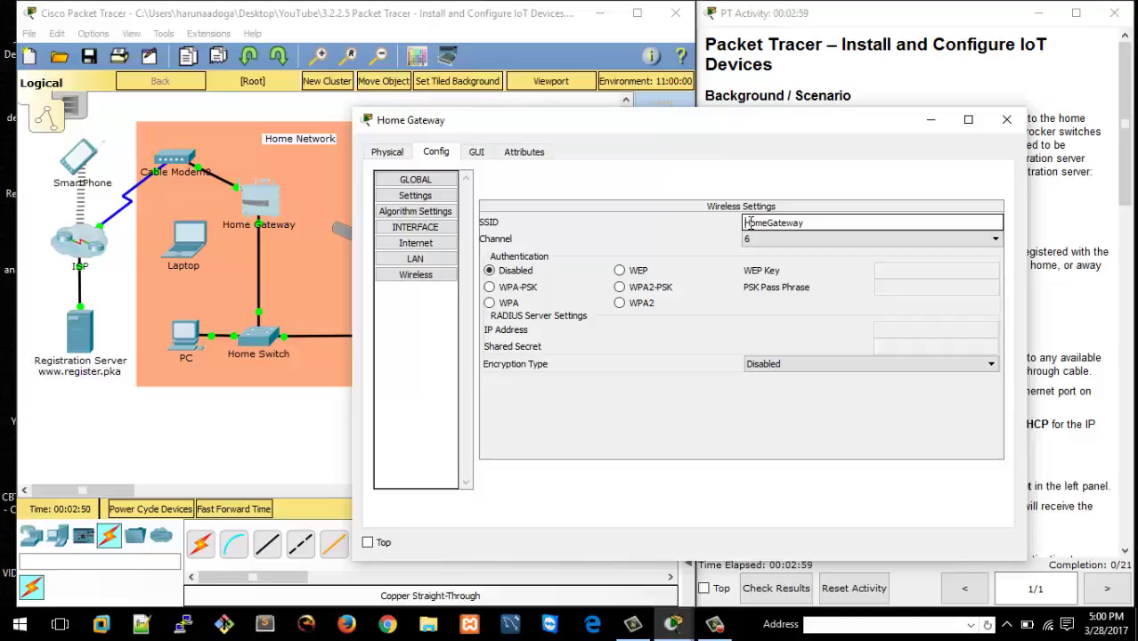
type("My")
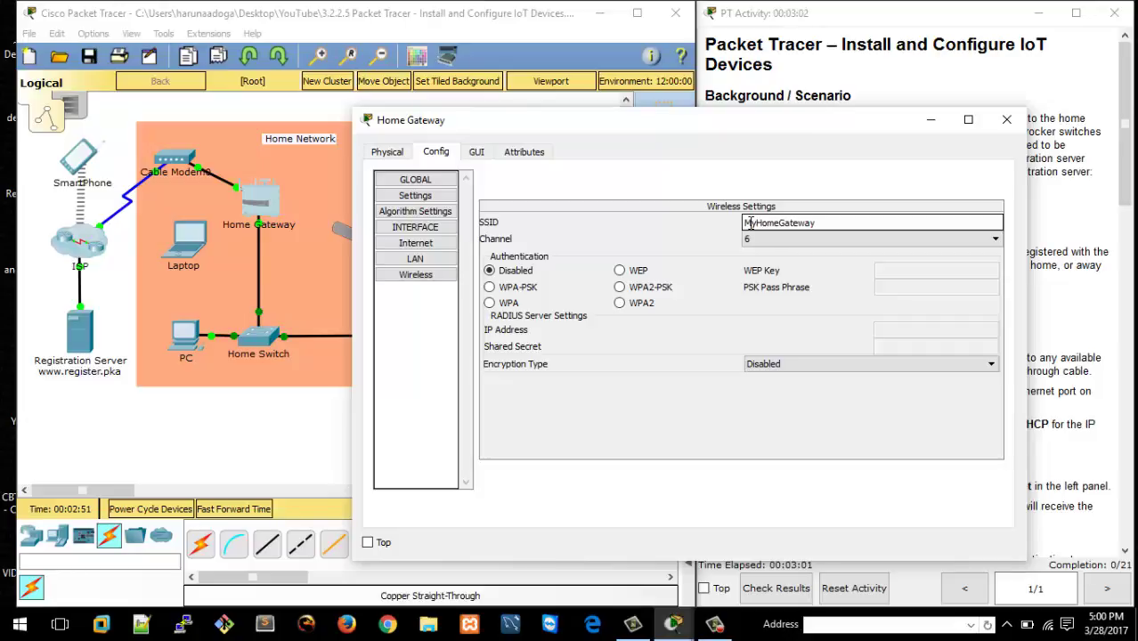
Secure the gateway wireless with WPA2-PSK and the lab pass phrase, then close it
left_click(619, 287)
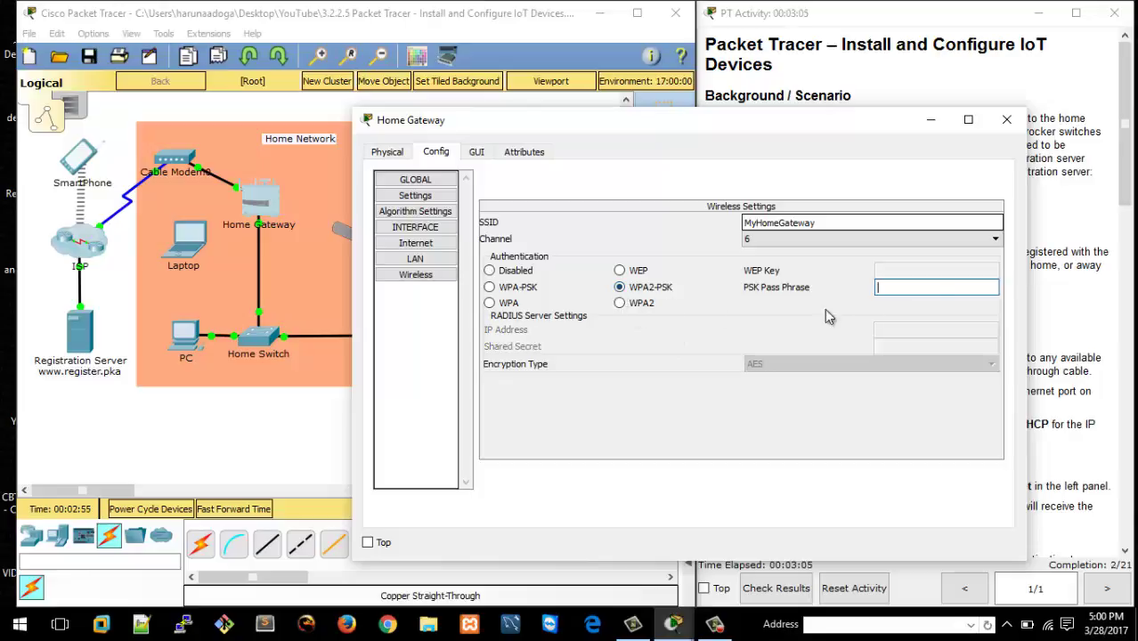
left_click(945, 287)
type("CiscoIo")
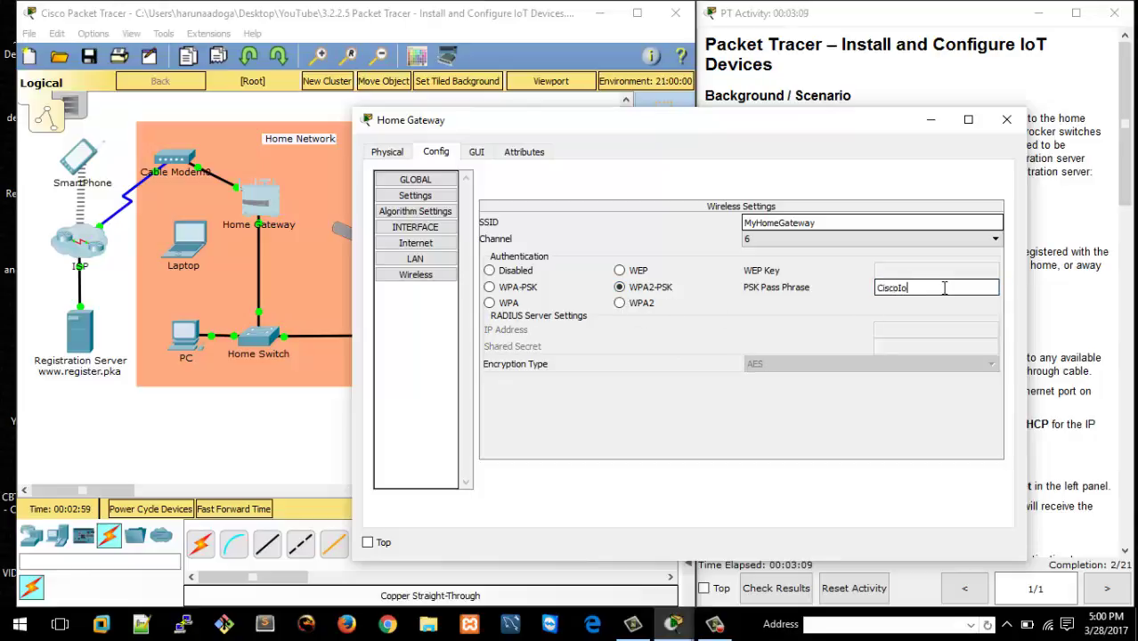
type("T")
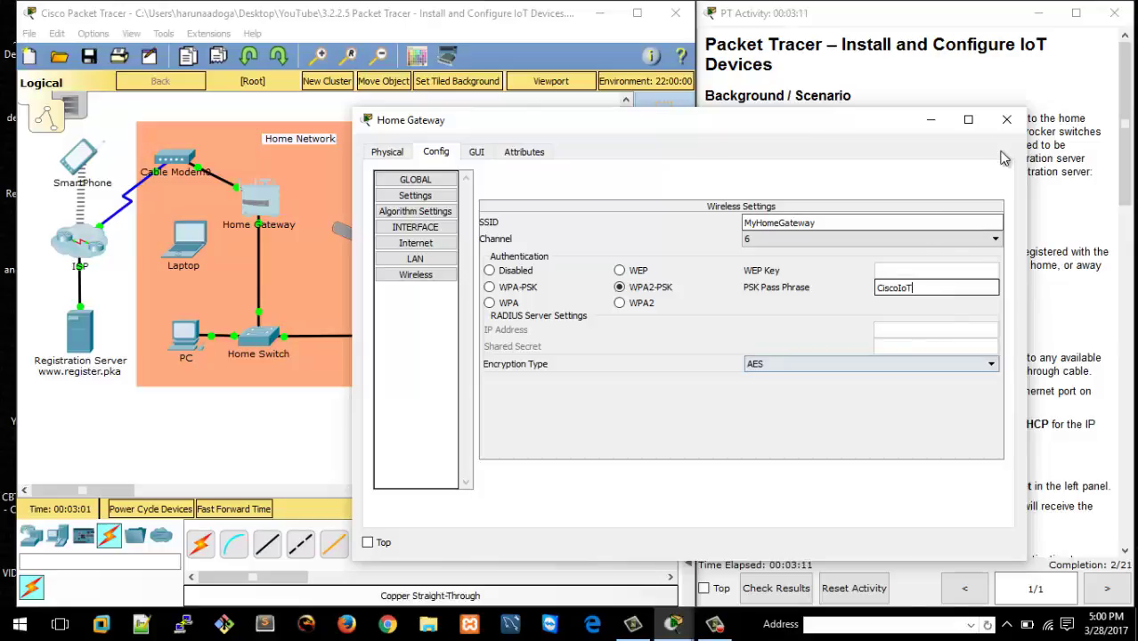
left_click(1007, 118)
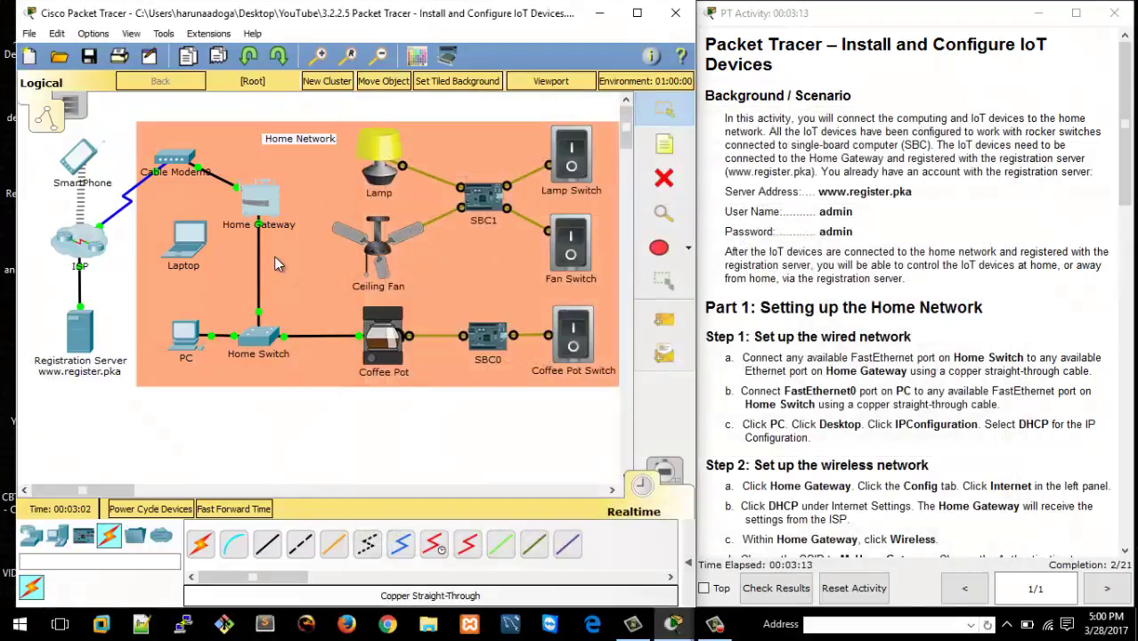
left_click(274, 257)
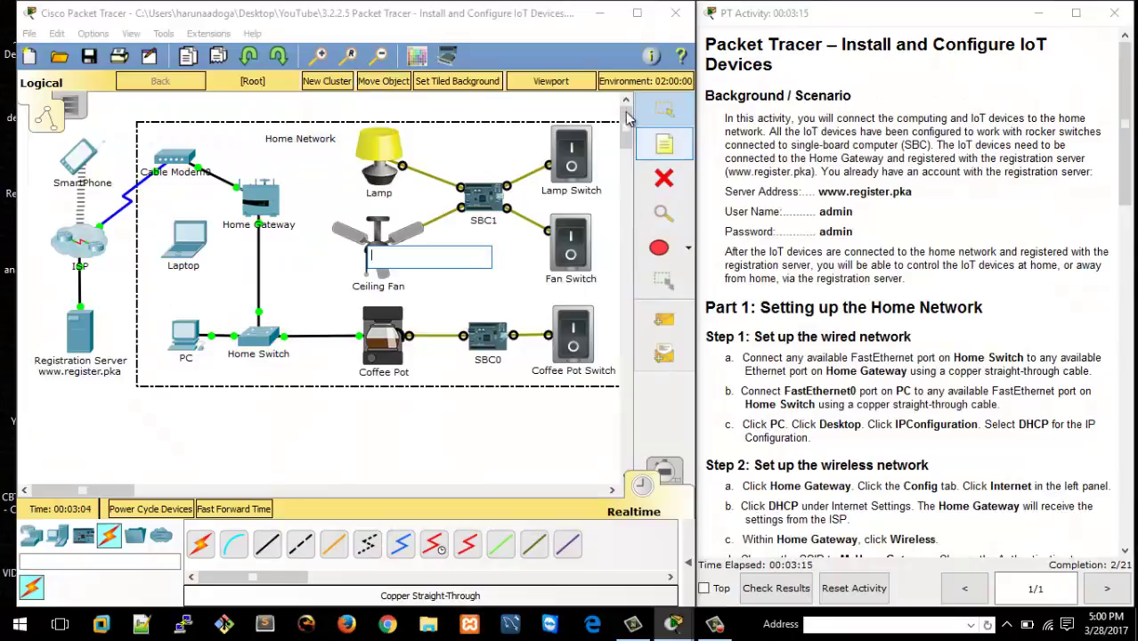
double_click(513, 21)
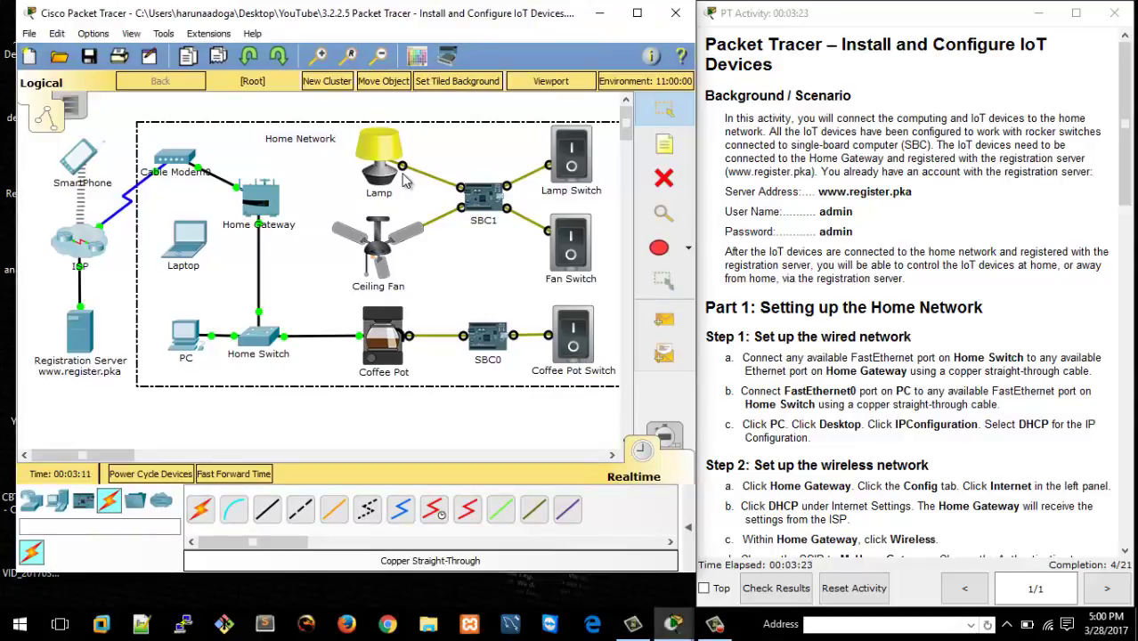
left_click(189, 237)
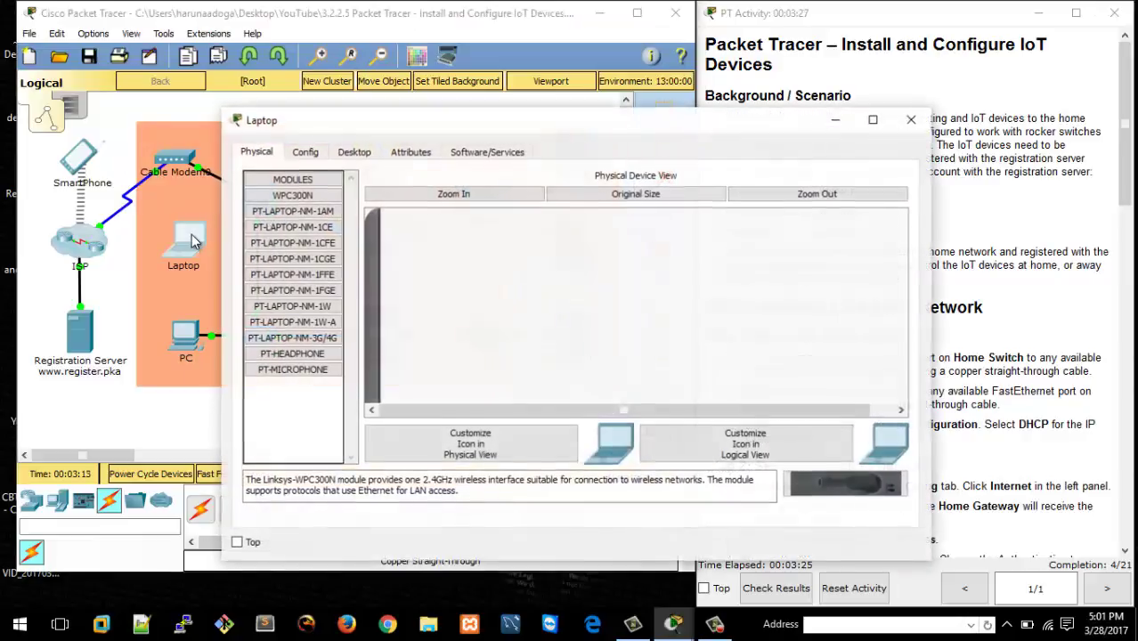
left_click(354, 152)
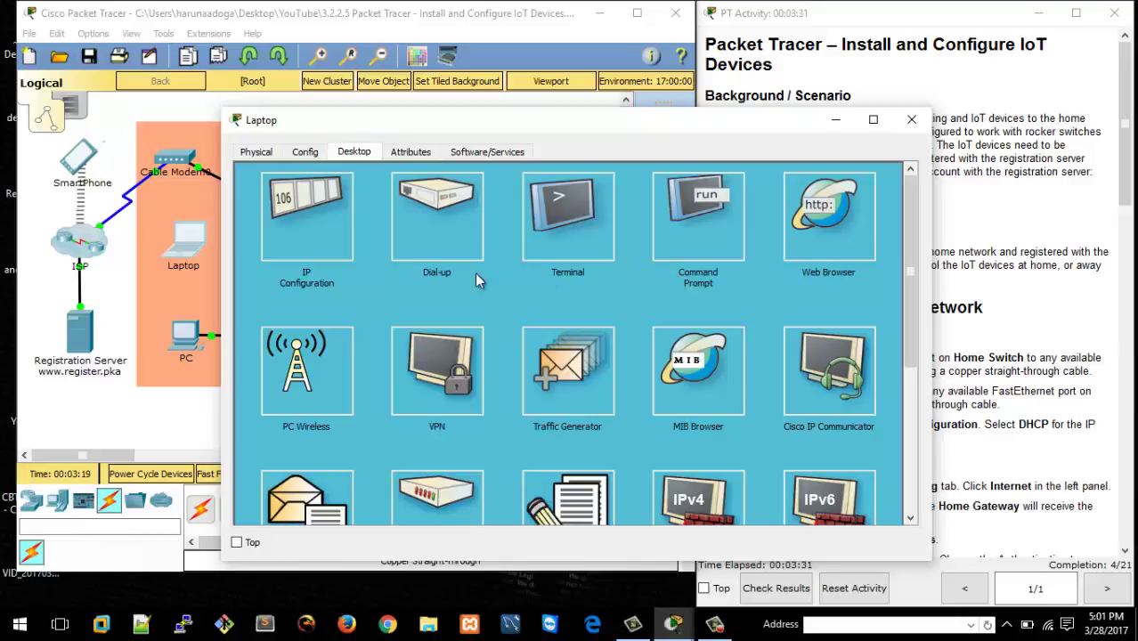
left_click(319, 346)
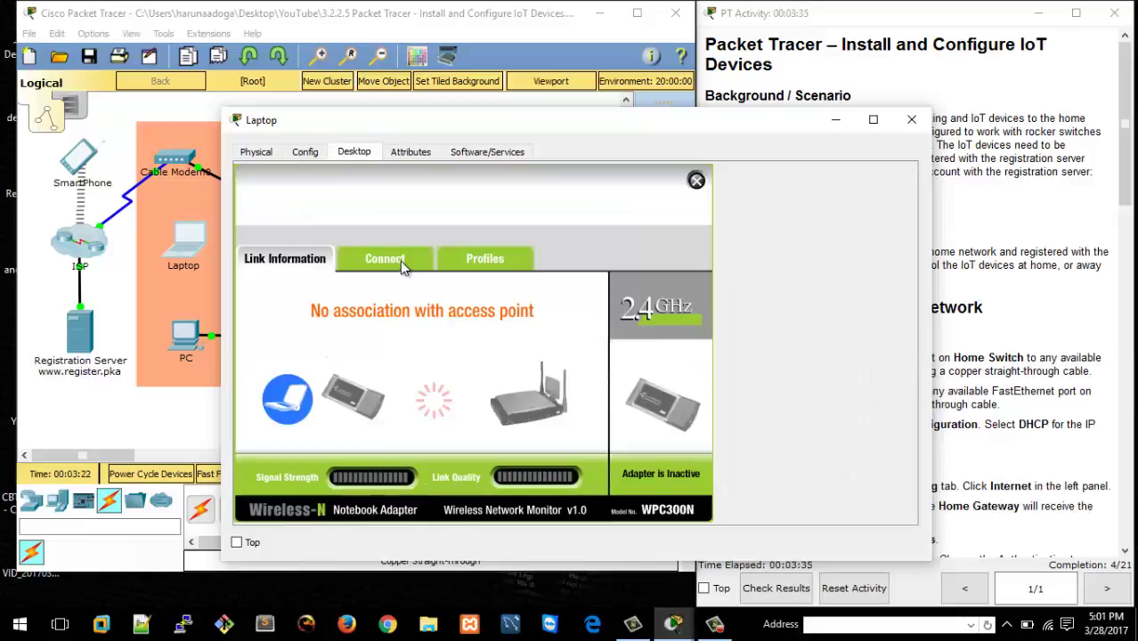
left_click(400, 264)
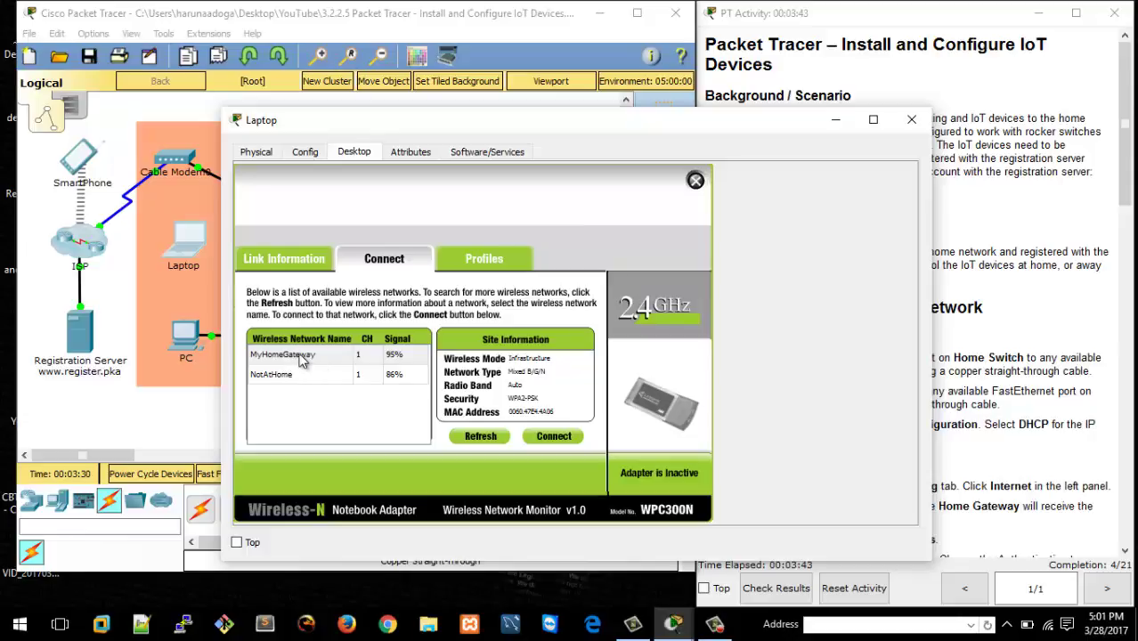
Join the Laptop to MyHomeGateway using the pre-shared key and verify the connection
left_click(302, 356)
left_click(575, 435)
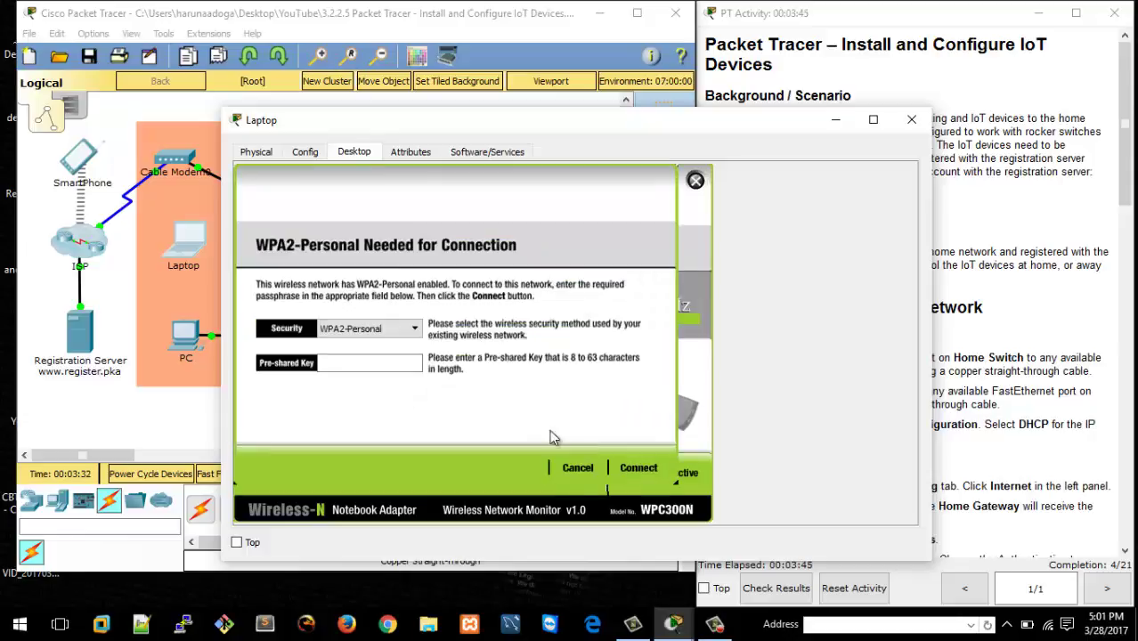
left_click(409, 363)
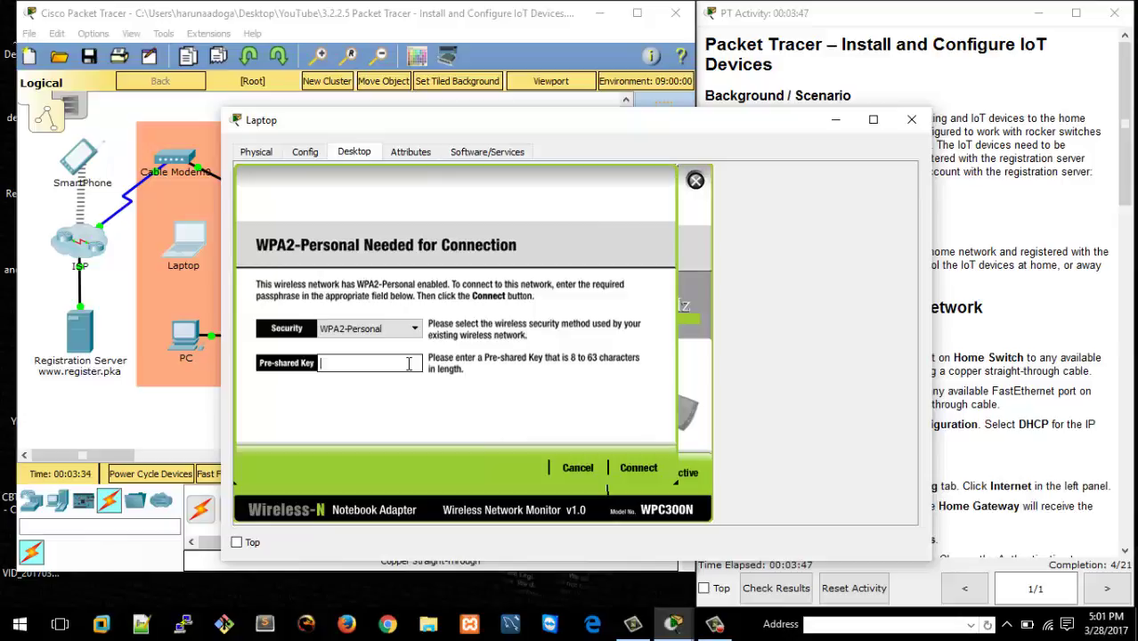
type("CiscoIoT")
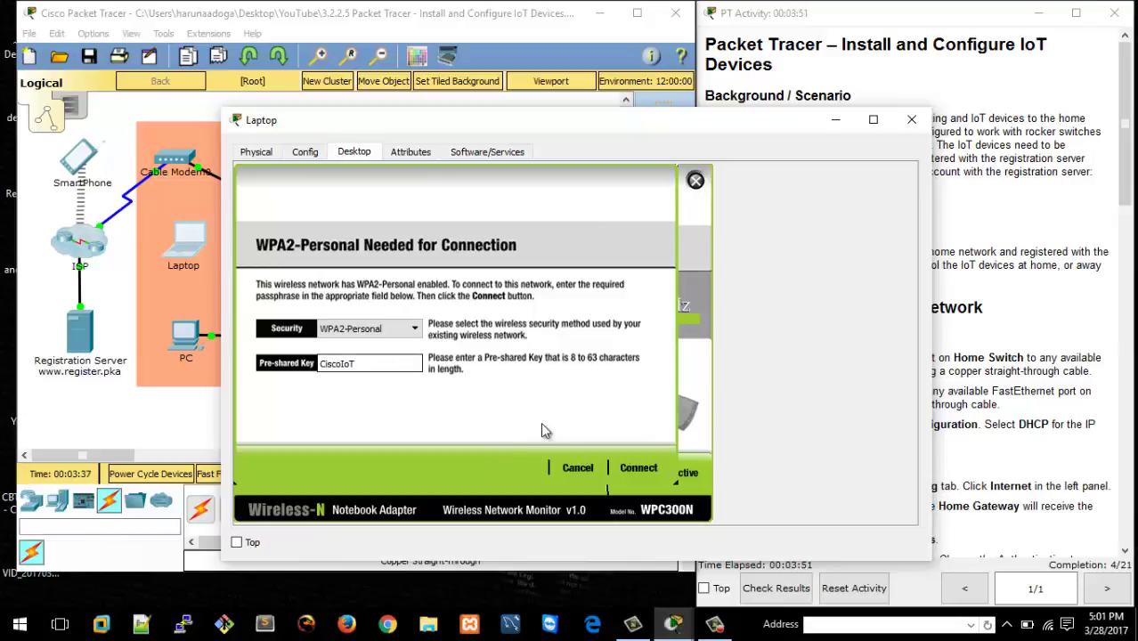
left_click(629, 469)
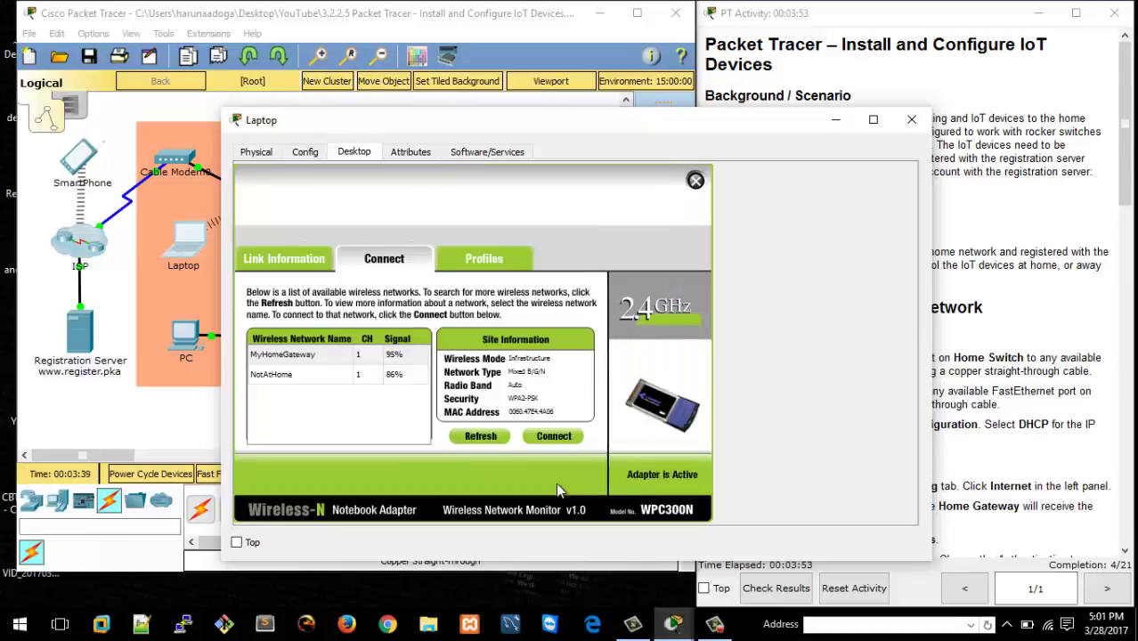
left_click(284, 260)
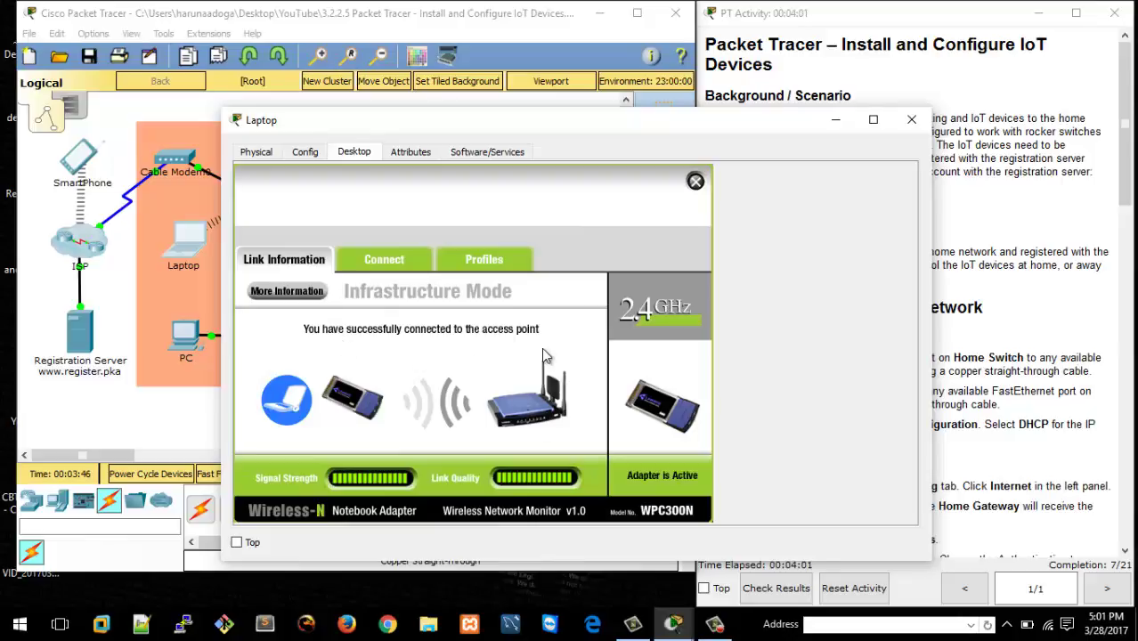
left_click(911, 119)
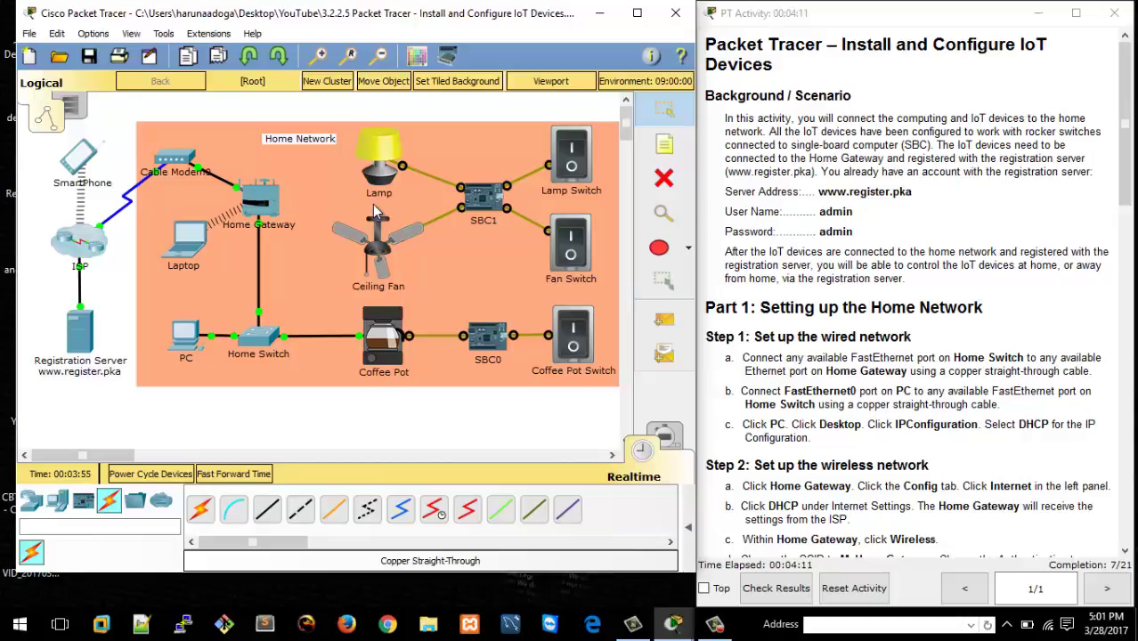
mouse_move(391, 172)
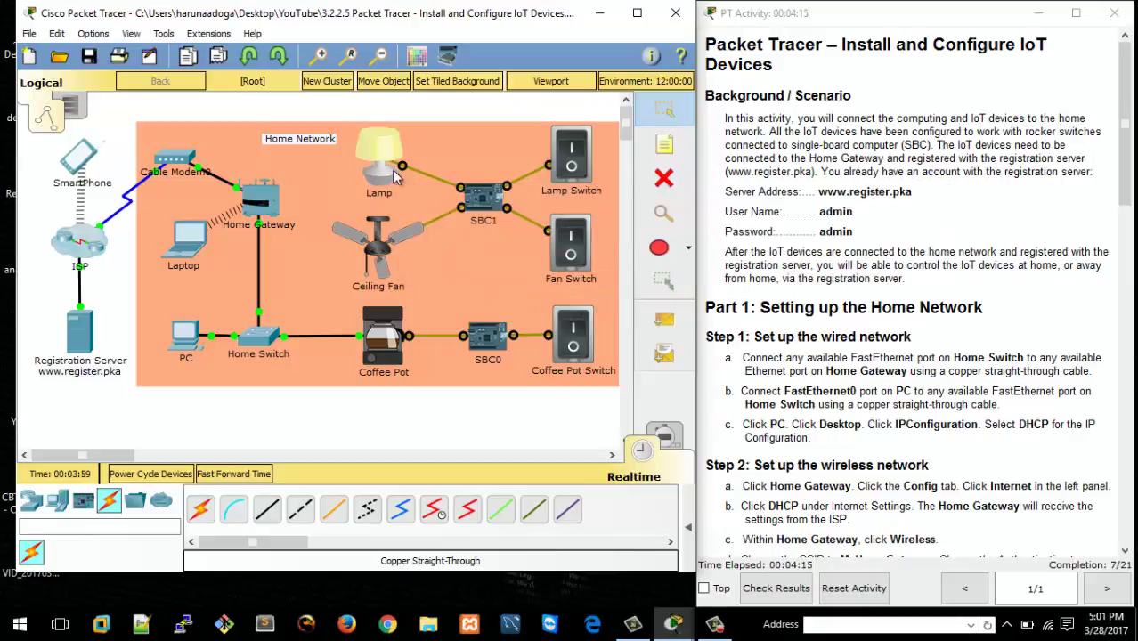
left_click(396, 177)
left_click_drag(451, 129, 660, 66)
Set the Lamp's Wireless0 to WPA2-PSK with the lab pass phrase and SSID MyHomeGateway
left_click(577, 91)
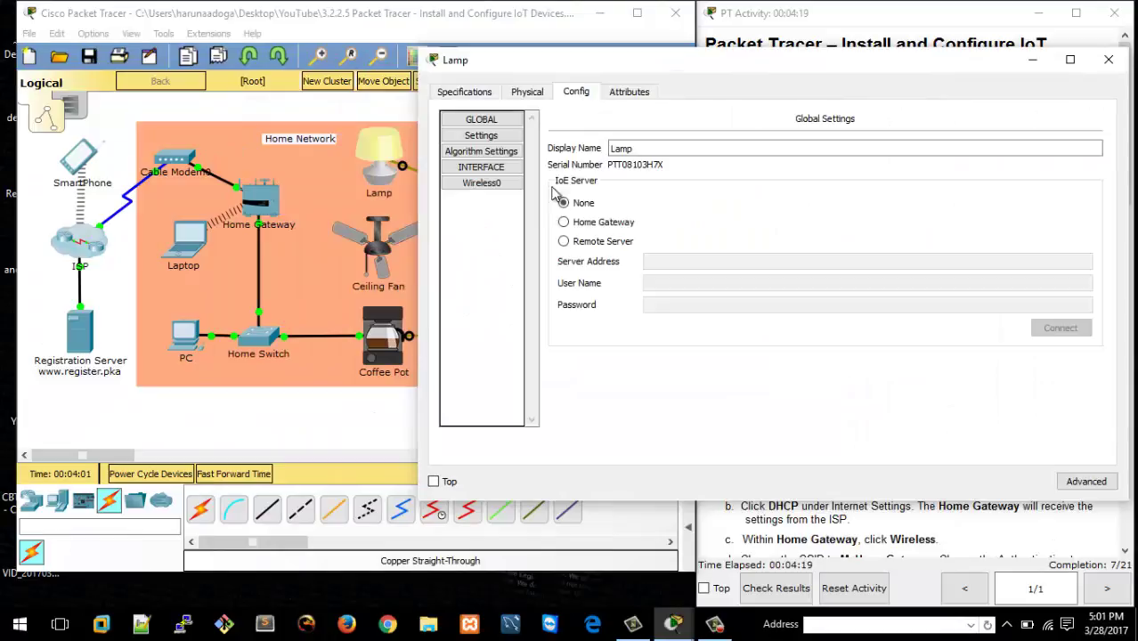
left_click(500, 183)
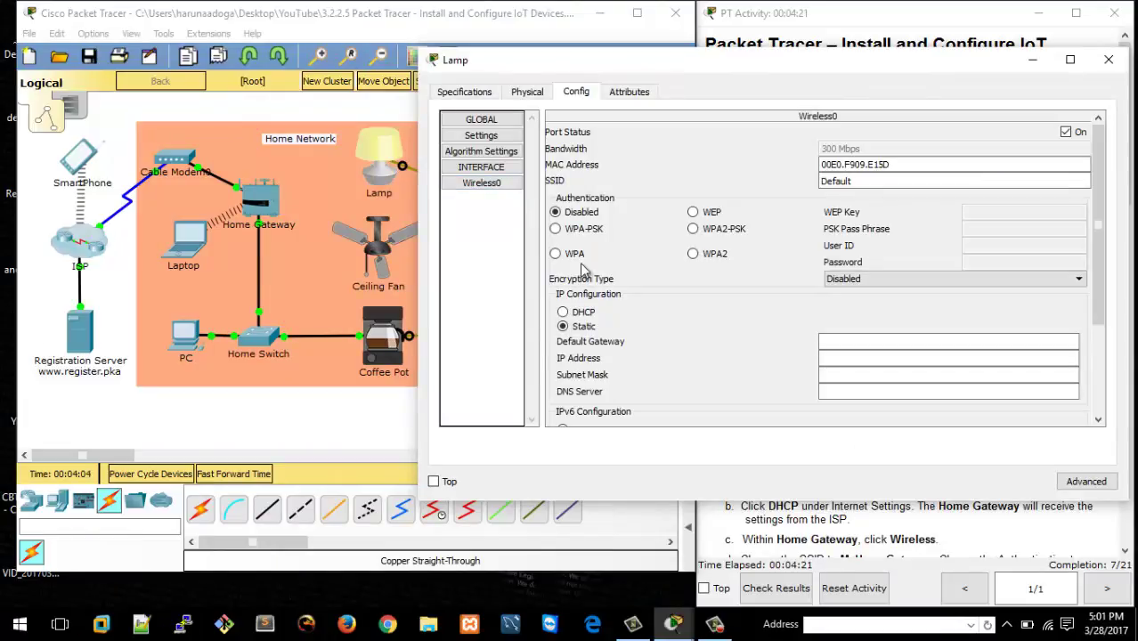
left_click(693, 230)
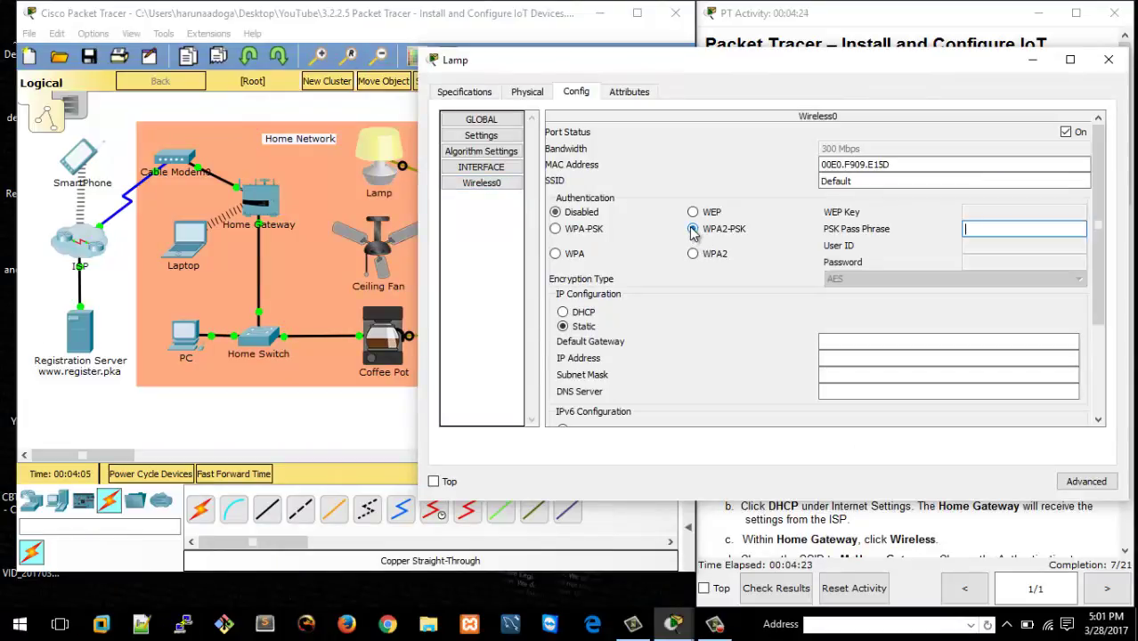
left_click(1001, 227)
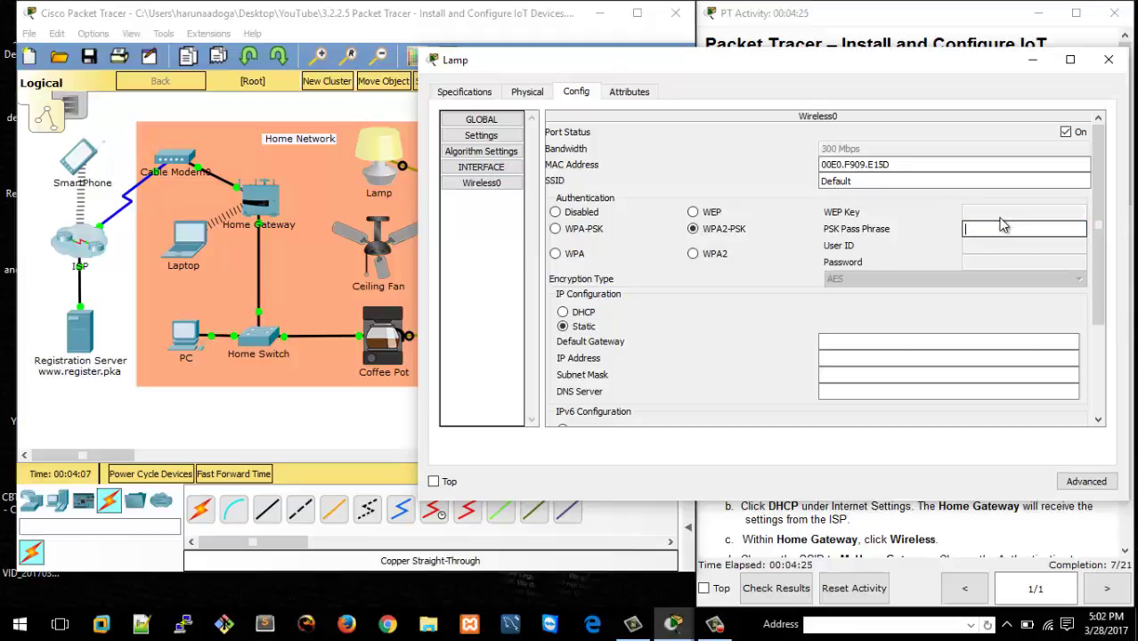
type("CiscoIoT")
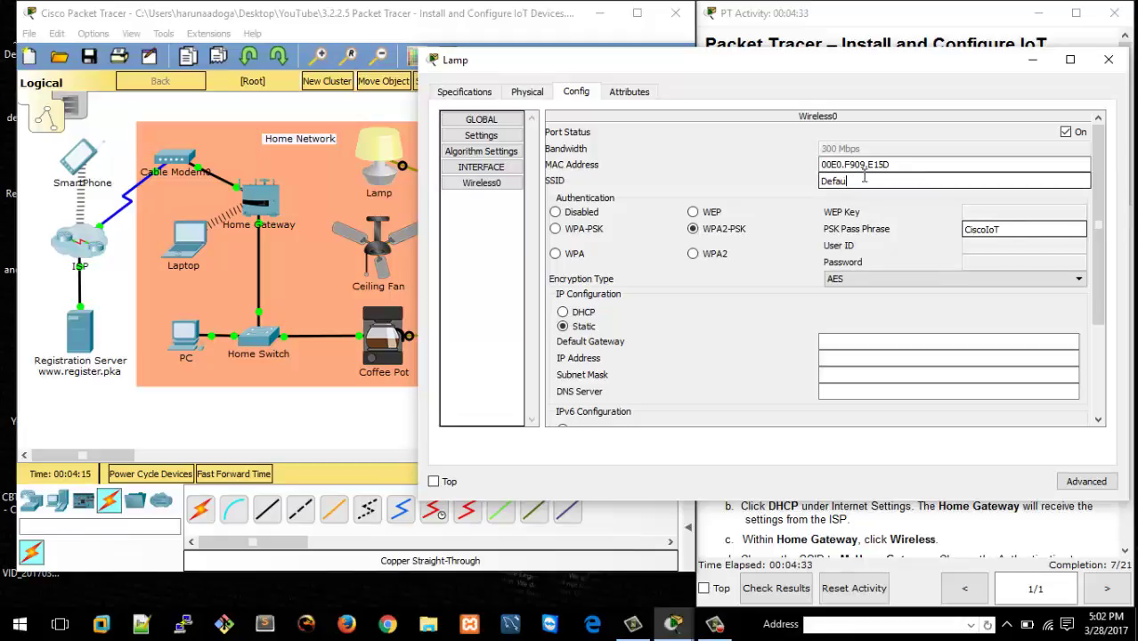
key("BackSpace")
key("BackSpace")
key("BackSpace")
key("BackSpace")
key("BackSpace")
type("MyHomeGateway")
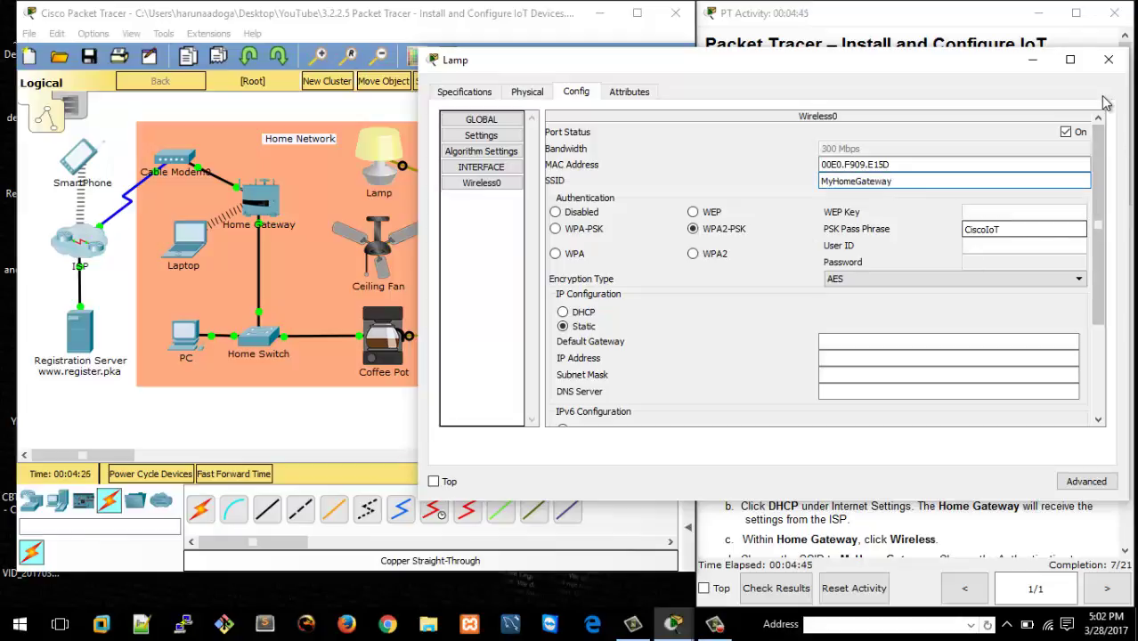
left_click(1107, 67)
left_click(409, 265)
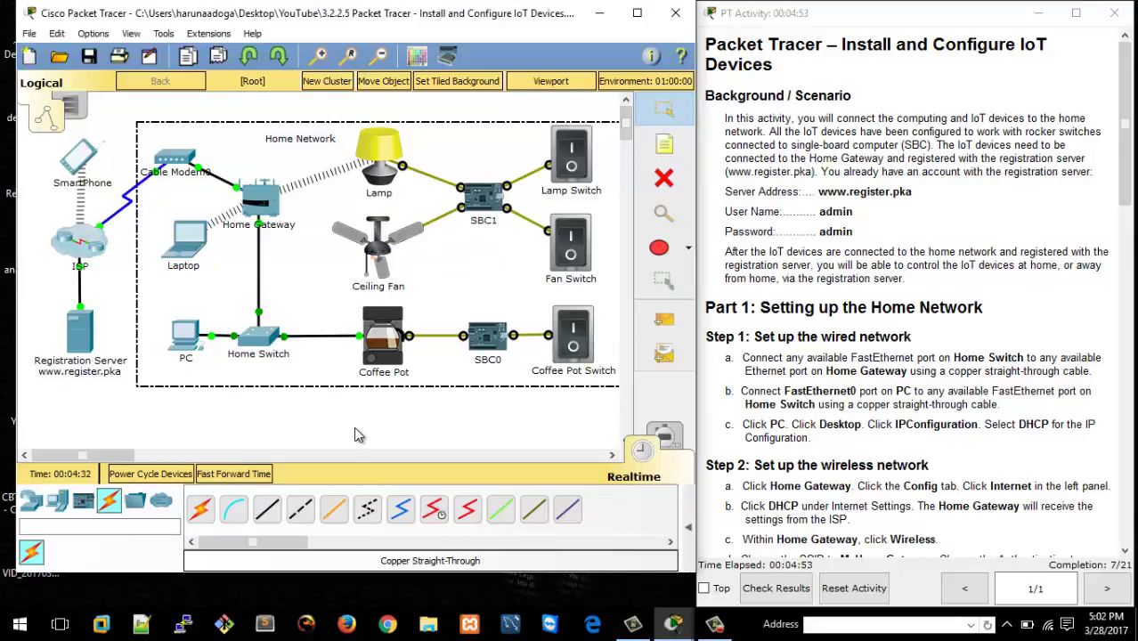
Set the Ceiling Fan's Wireless0 to WPA2-PSK with the lab pass phrase
left_click(376, 268)
left_click(383, 258)
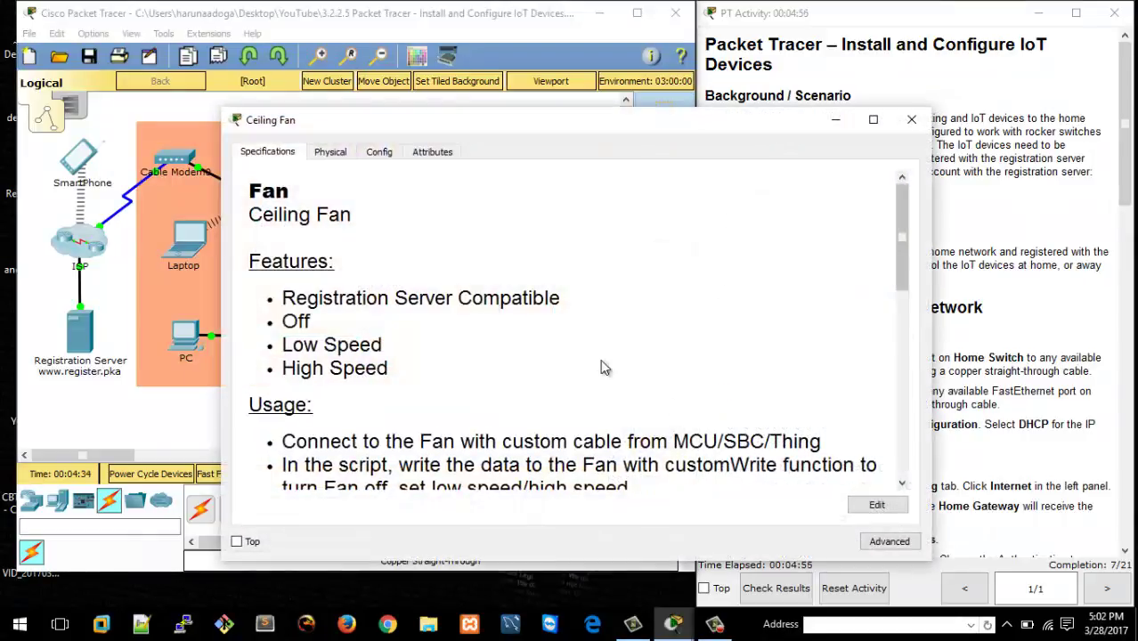
left_click(379, 150)
left_click(312, 243)
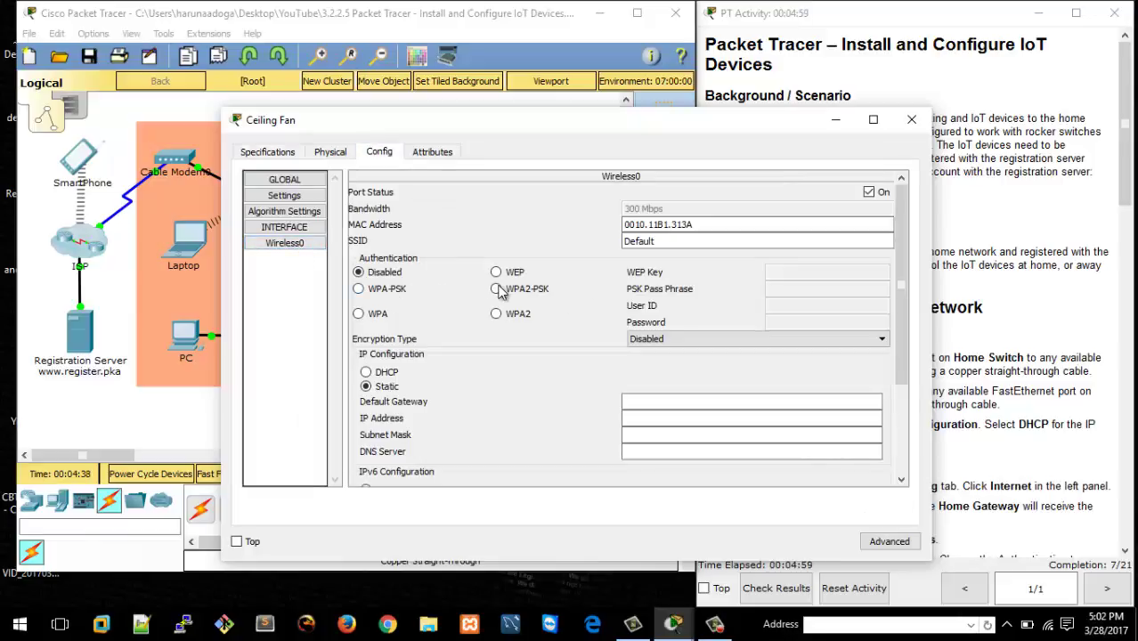
left_click(496, 288)
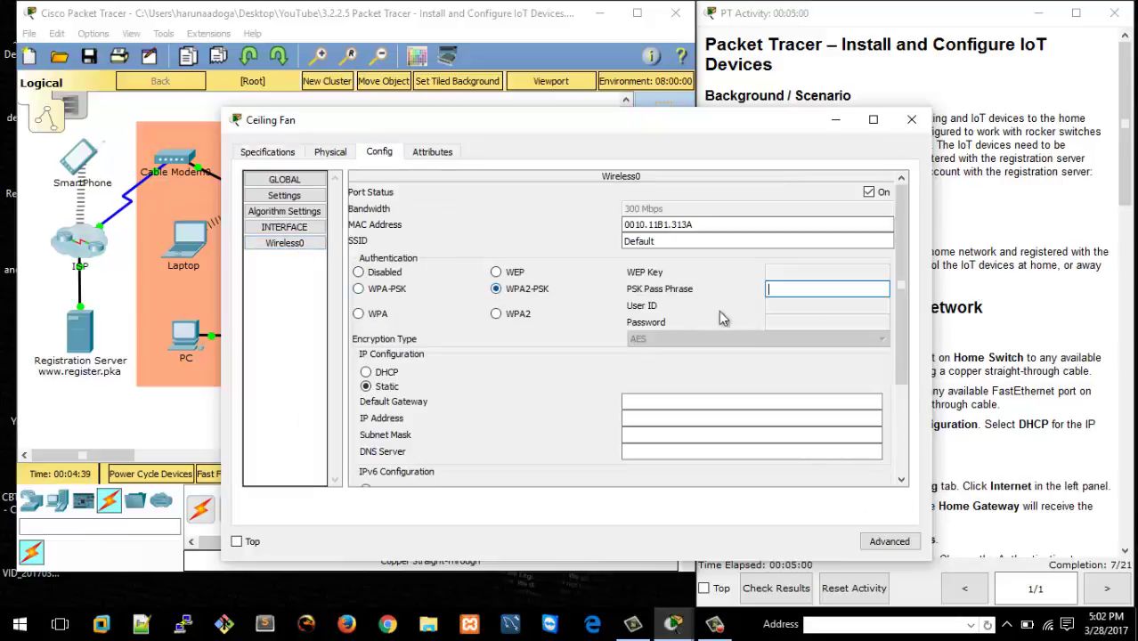
left_click(803, 289)
type("CiscoIoT")
key("BackSpace")
type("T")
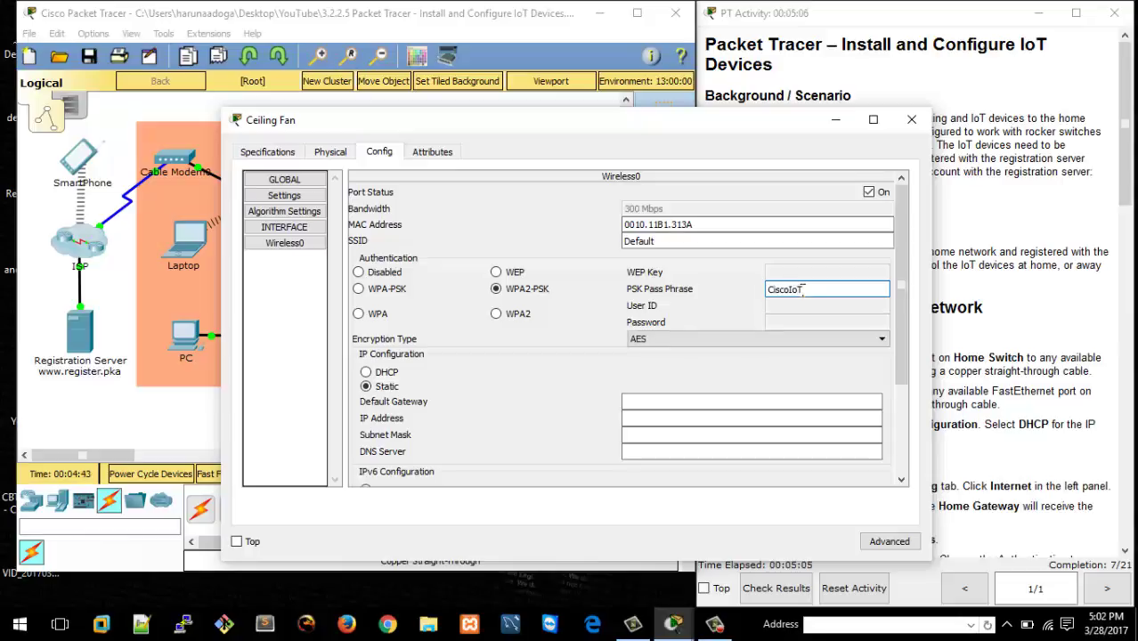
Replace the fan's Default SSID with MyHomGateway and close its settings
left_click_drag(695, 242, 580, 253)
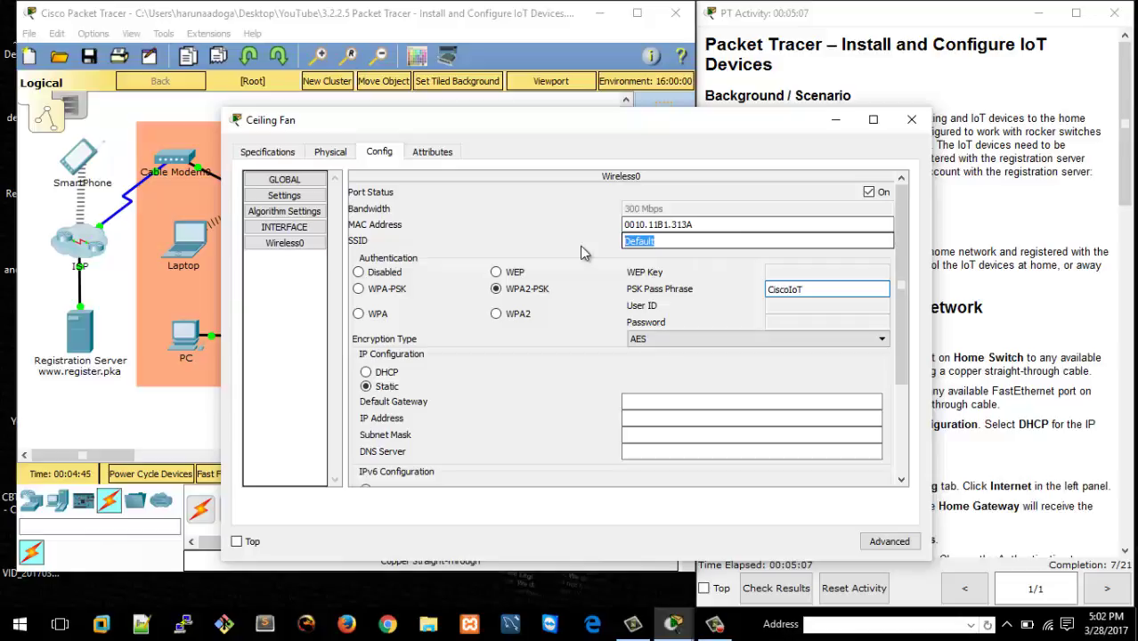
type("MyHomega")
key("BackSpace")
key("BackSpace")
key("BackSpace")
type("Gateway")
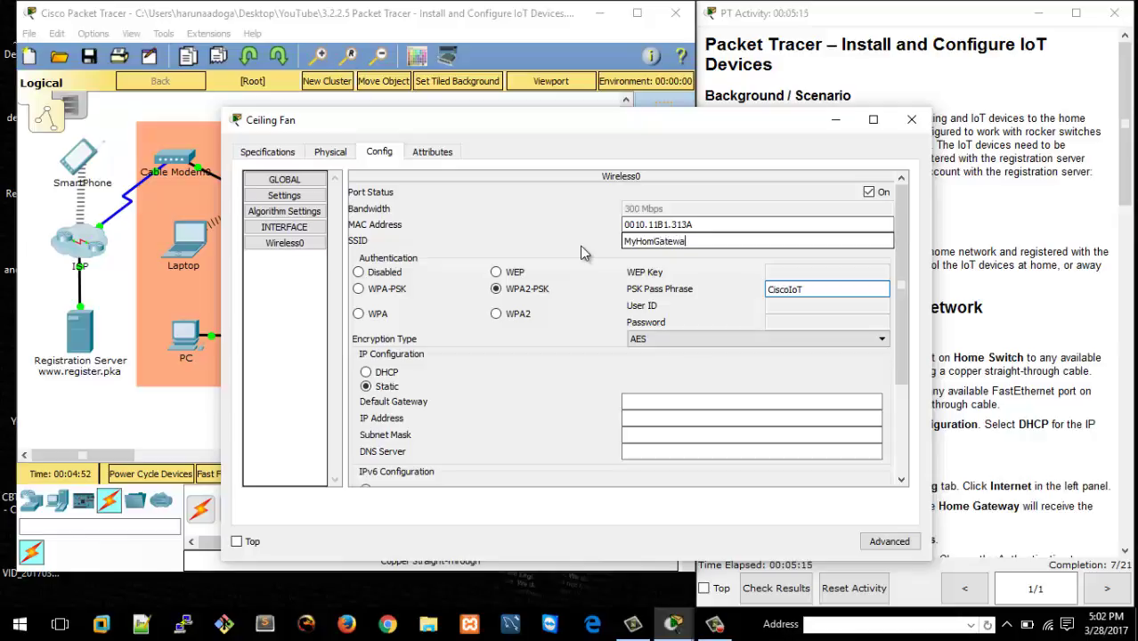
left_click(912, 120)
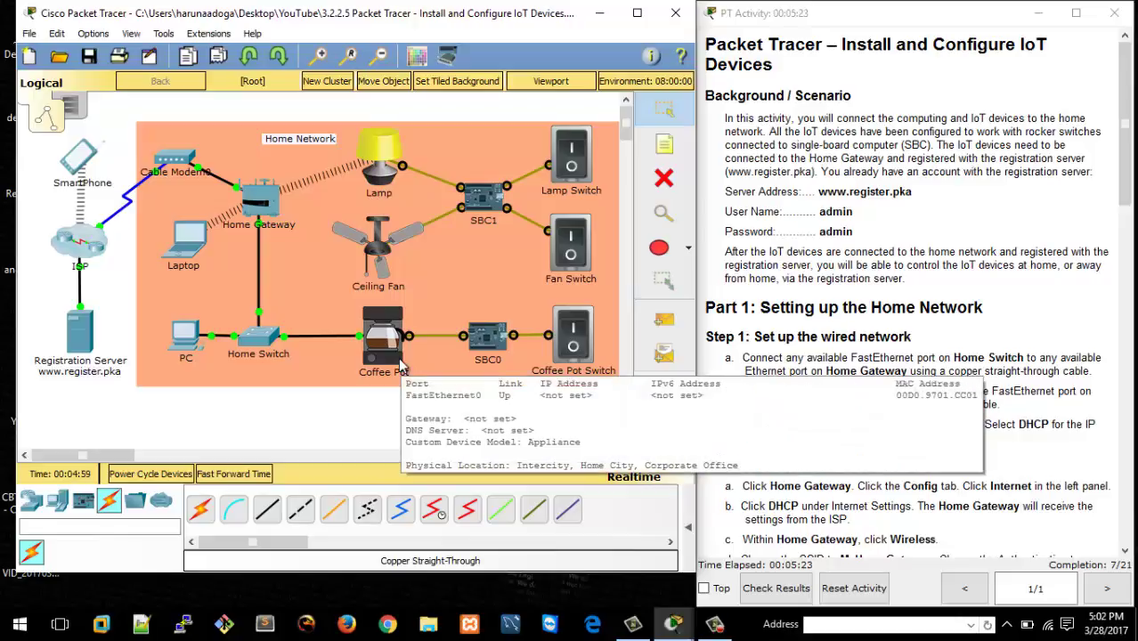
Insert the missing 'e' so the Ceiling Fan's SSID reads MyHomeGateway, then close it
left_click(382, 254)
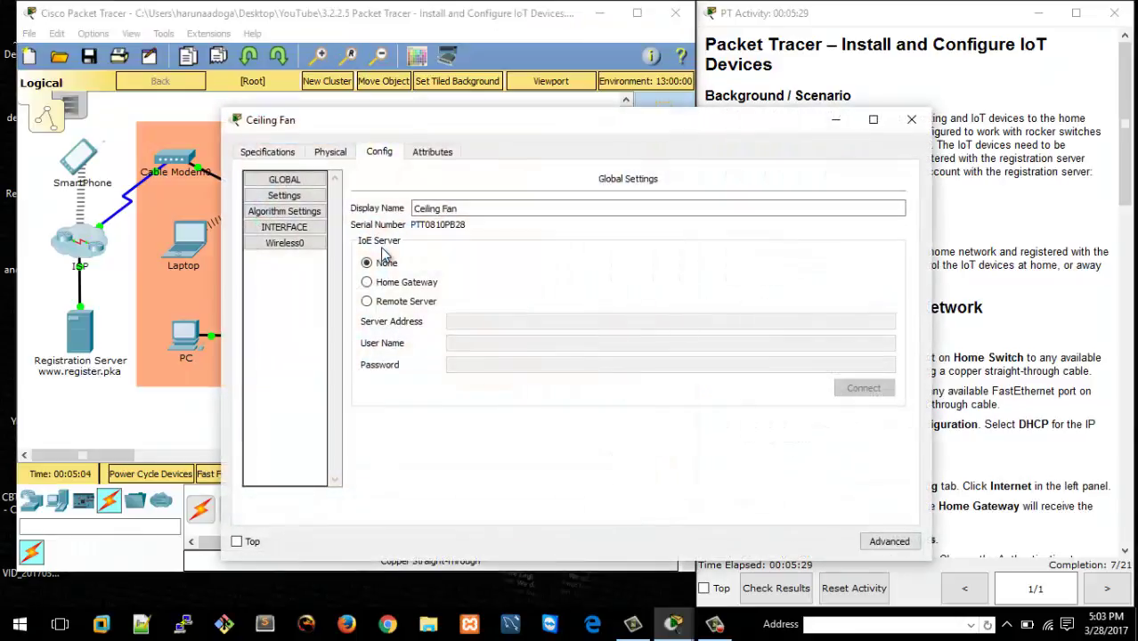
left_click(295, 243)
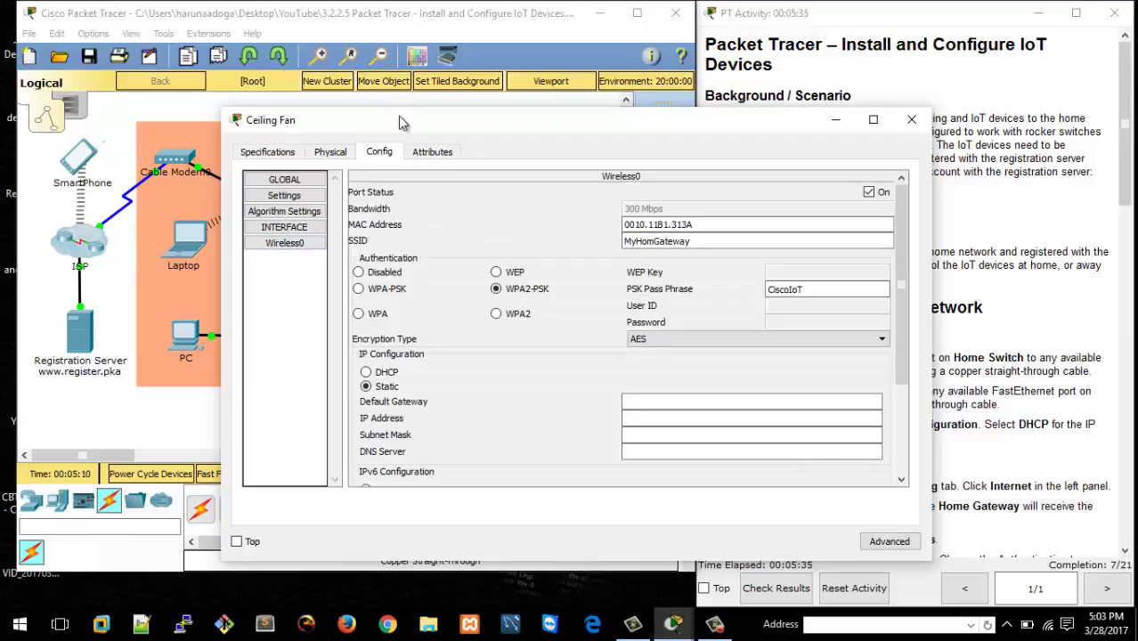
left_click_drag(400, 122, 682, 104)
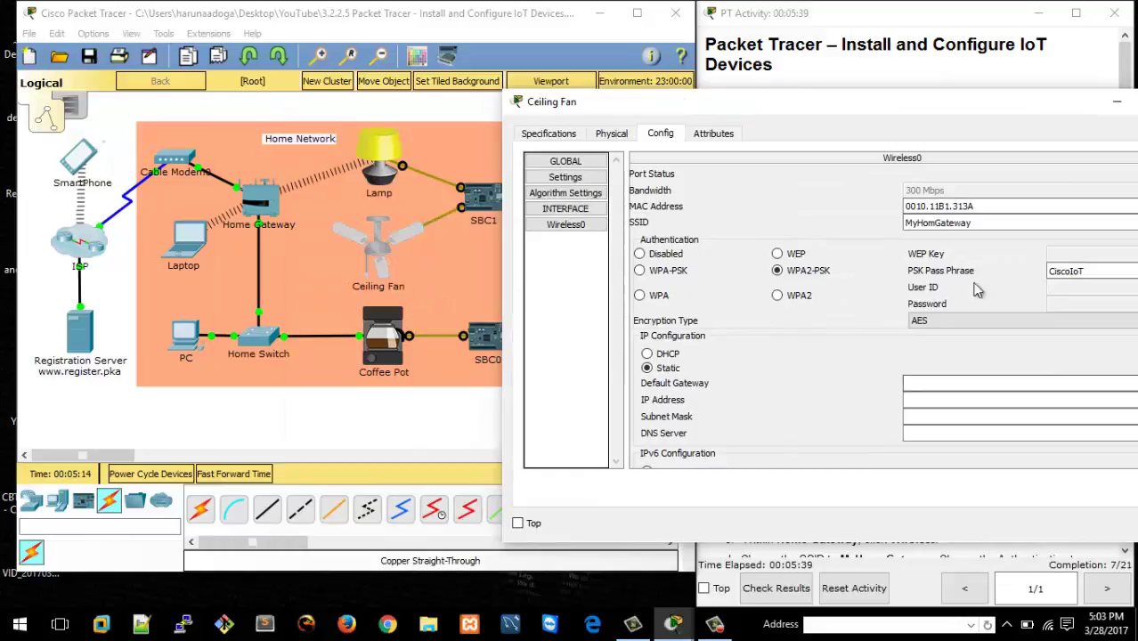
left_click(935, 224)
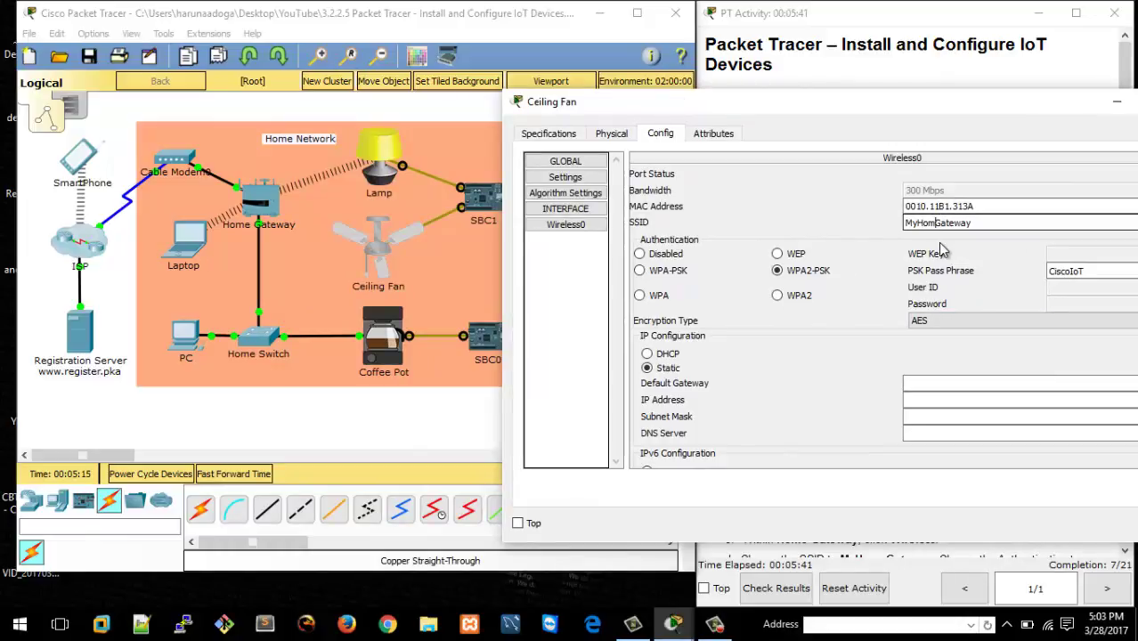
type("e")
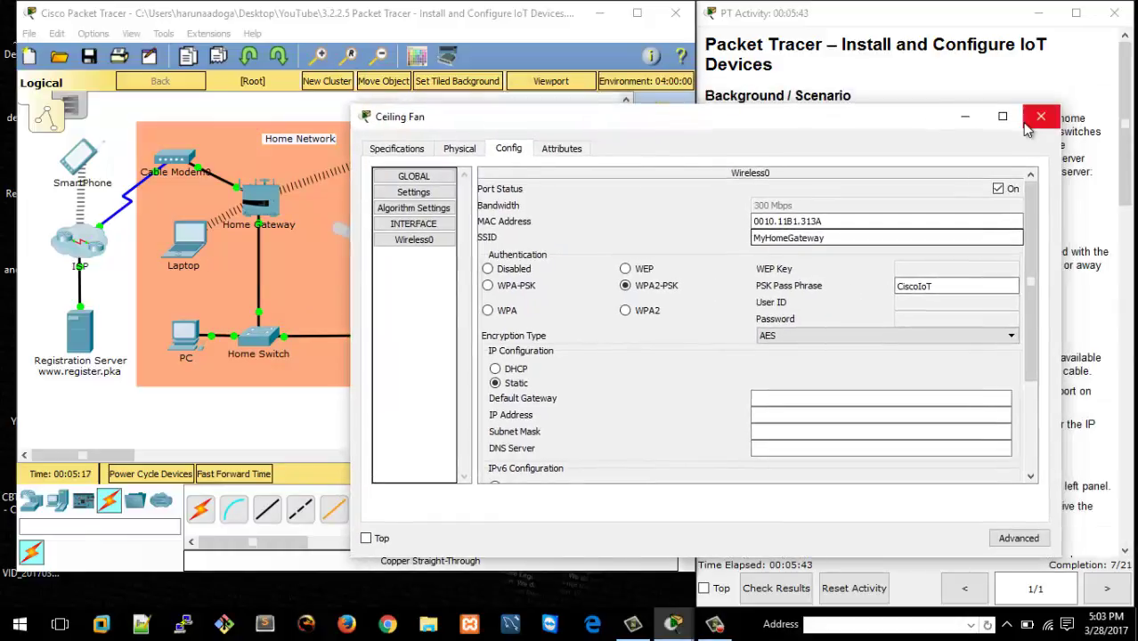
left_click(1034, 121)
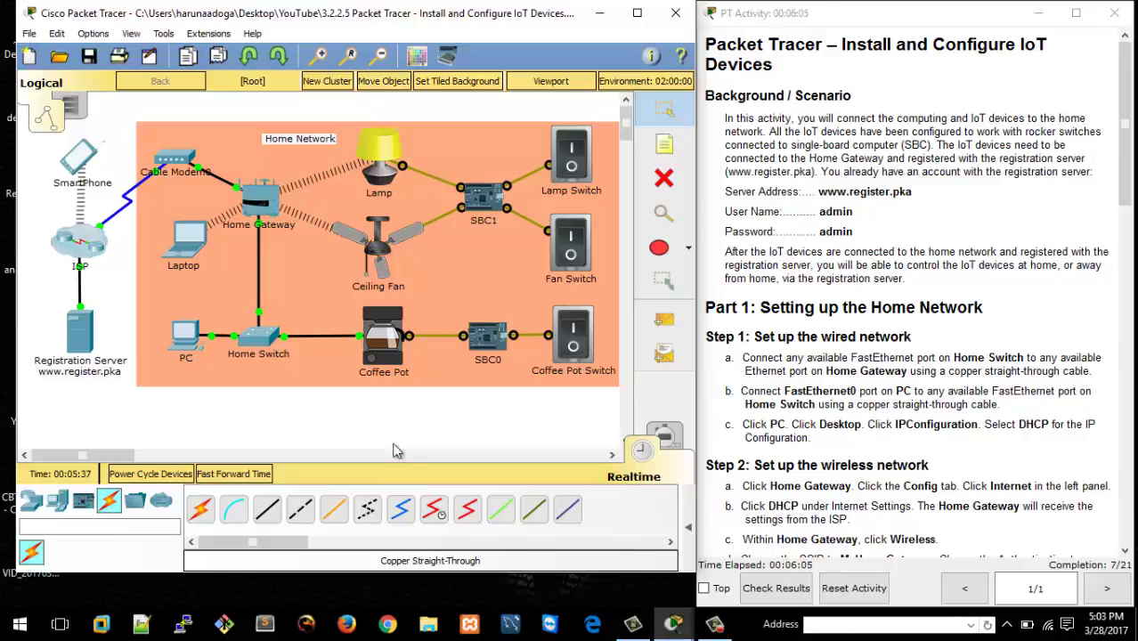
Scroll the PT Activity instructions down to Part 2, Steps 2 and 3
left_click(946, 463)
scroll(943, 461, "down", 3)
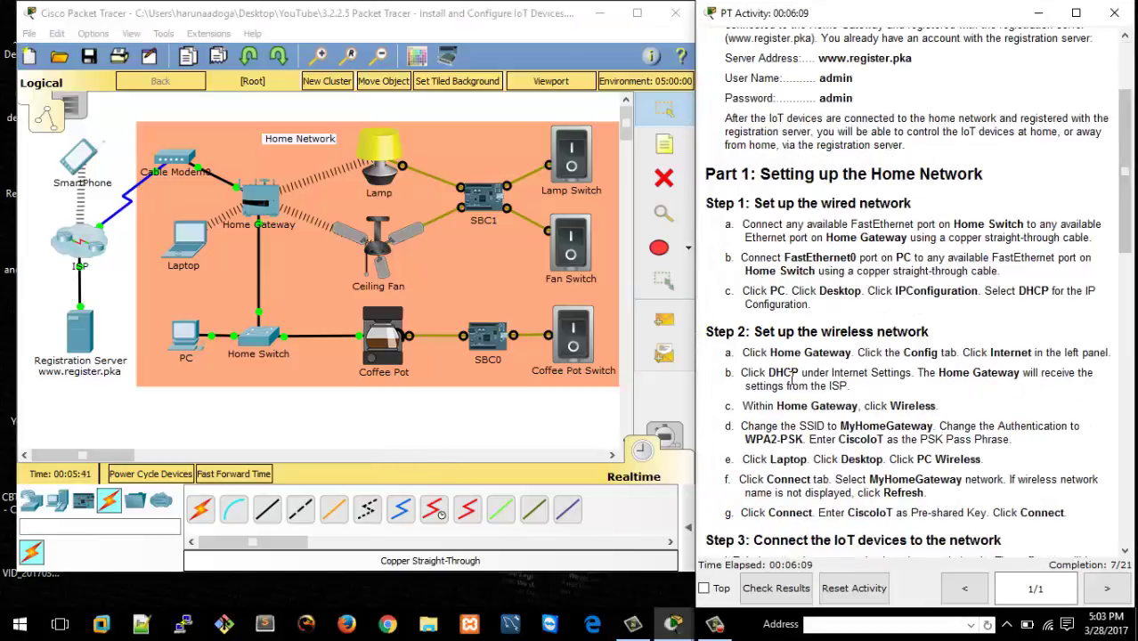
scroll(954, 378, "down", 3)
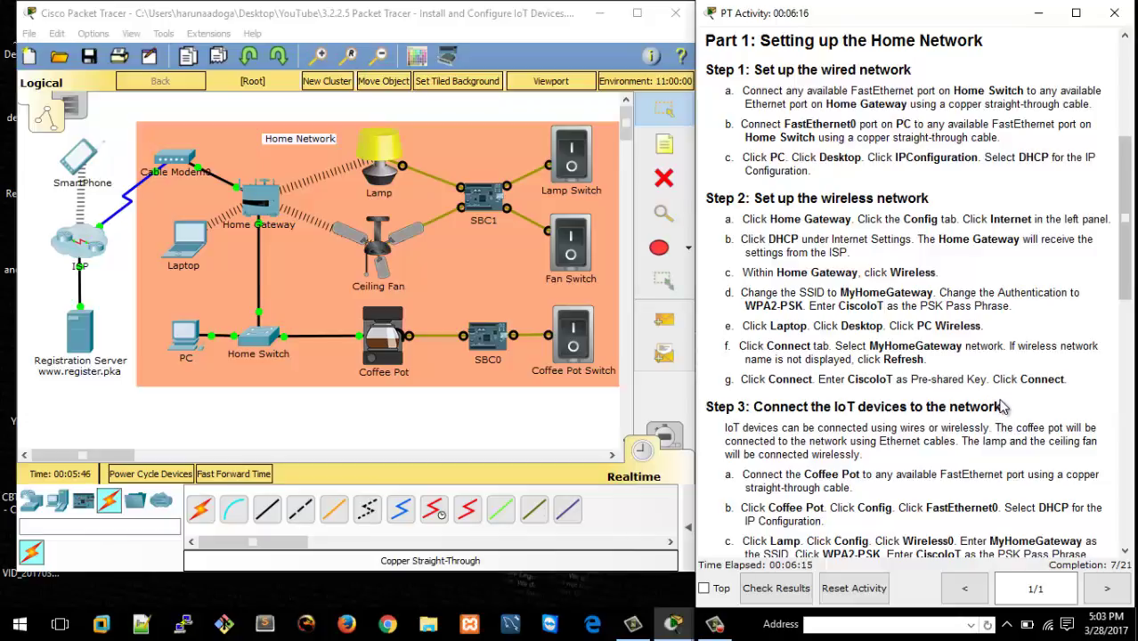
scroll(1018, 426, "down", 3)
scroll(1017, 426, "down", 3)
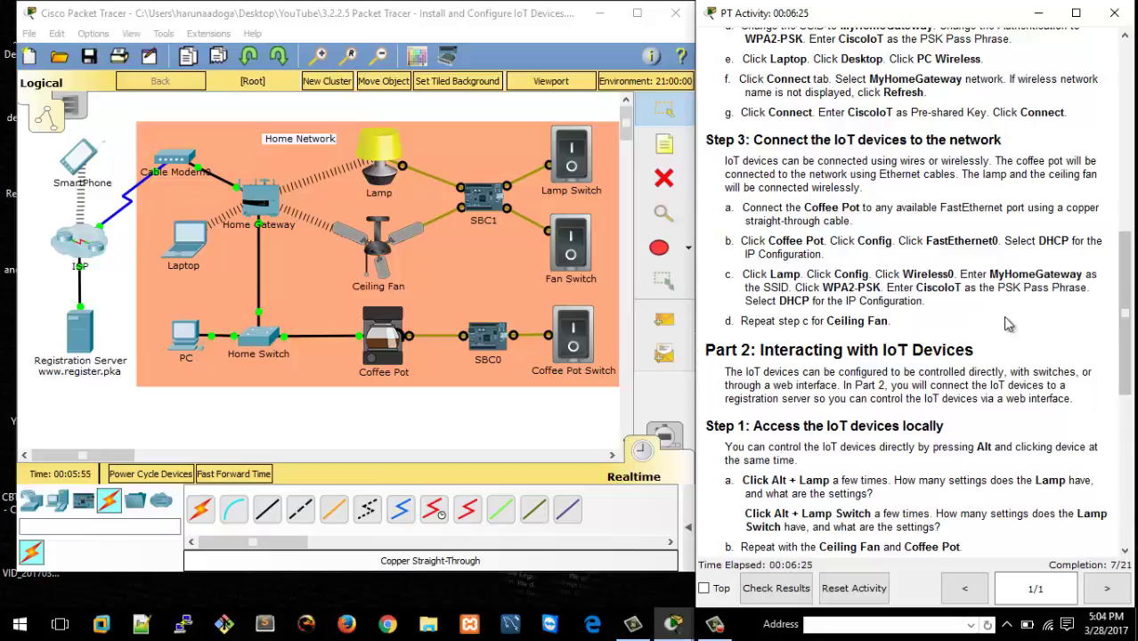
scroll(995, 397, "down", 3)
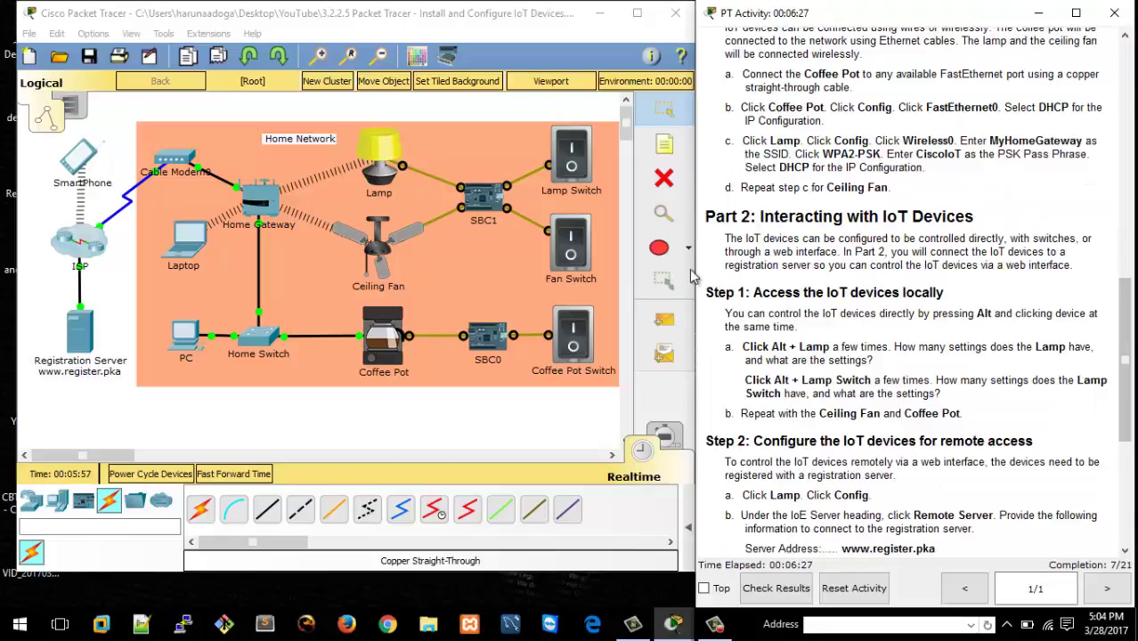
scroll(1054, 418, "down", 3)
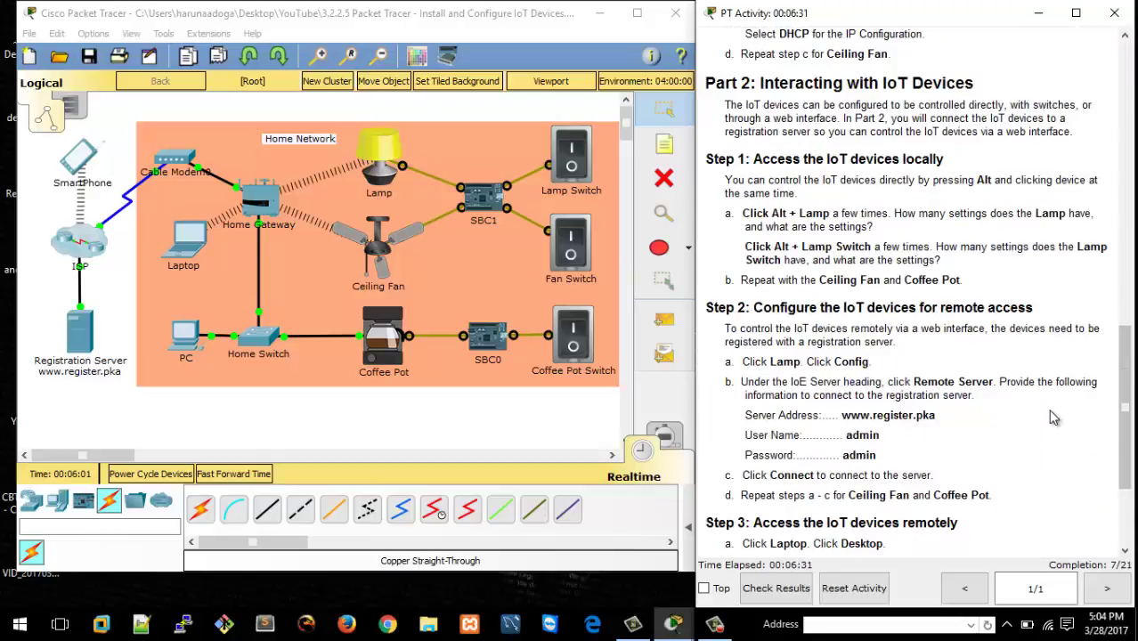
scroll(1054, 418, "down", 3)
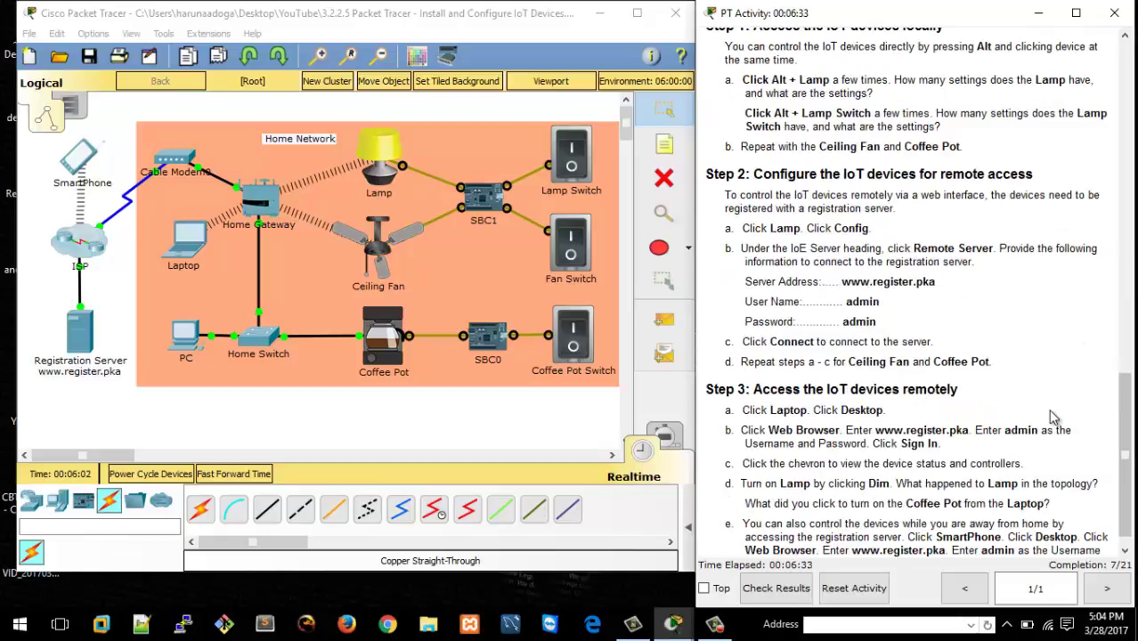
scroll(1054, 418, "up", 3)
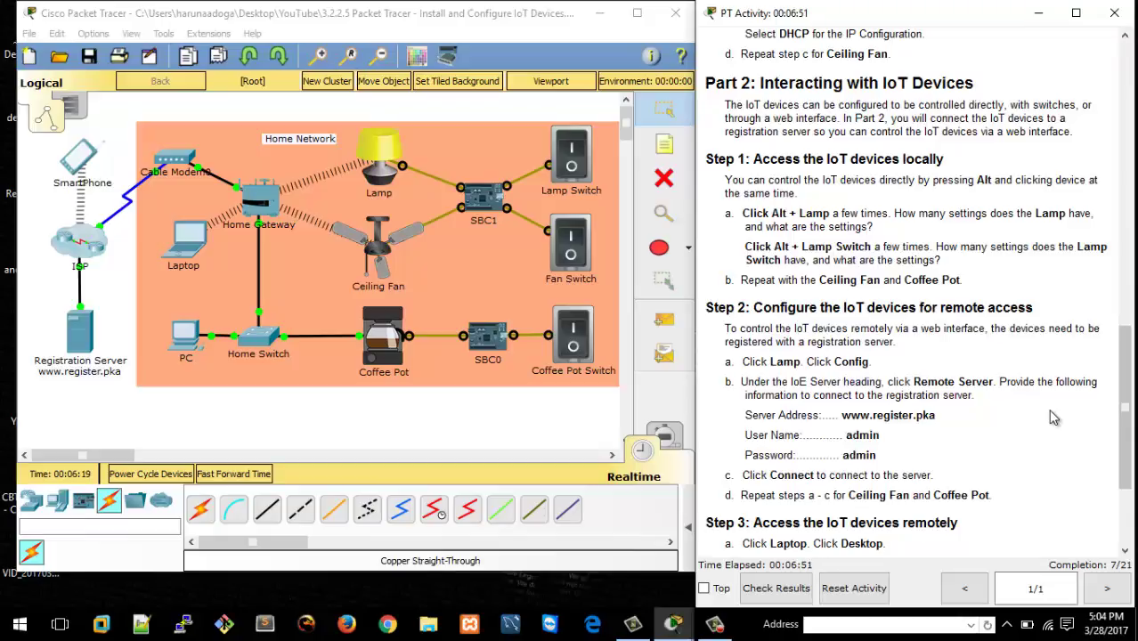
scroll(1054, 417, "down", 3)
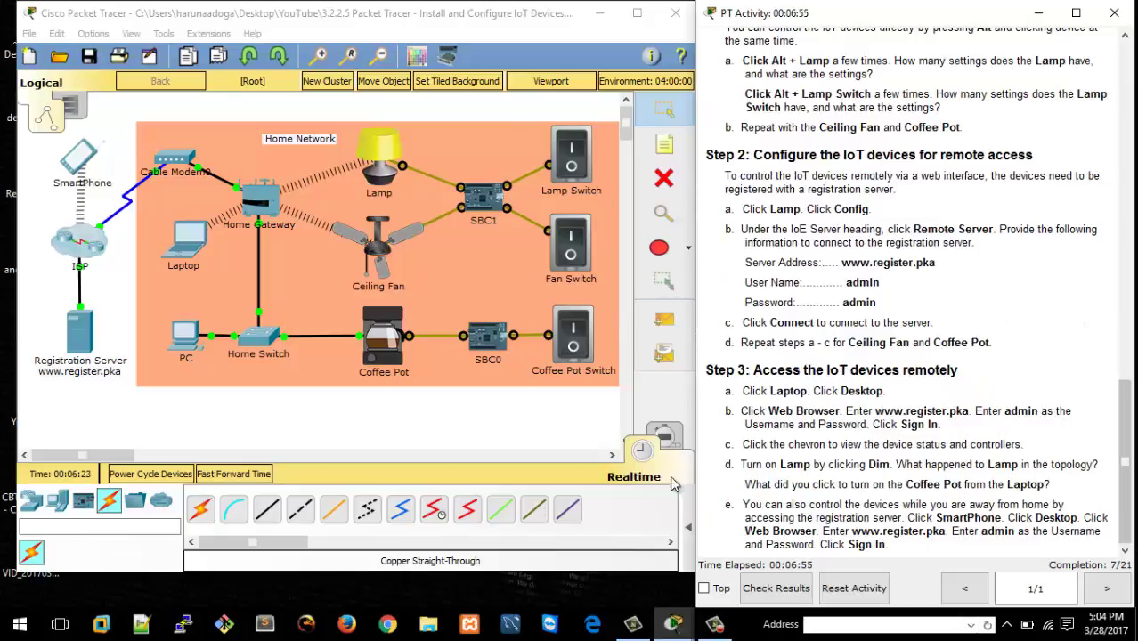
mouse_move(715, 623)
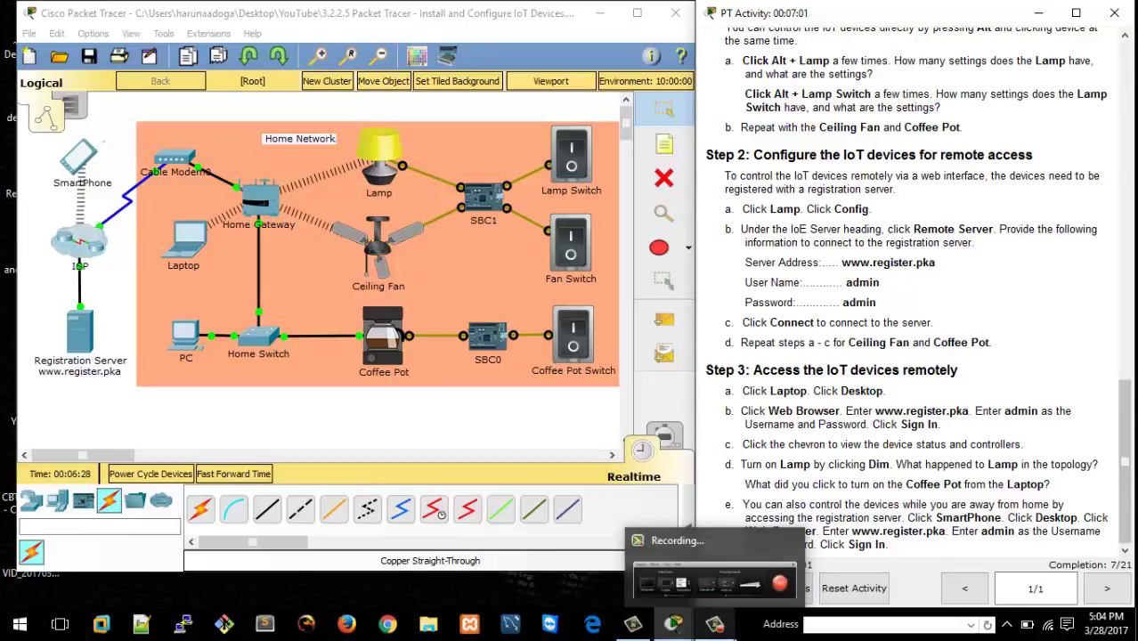
left_click(725, 634)
mouse_move(650, 626)
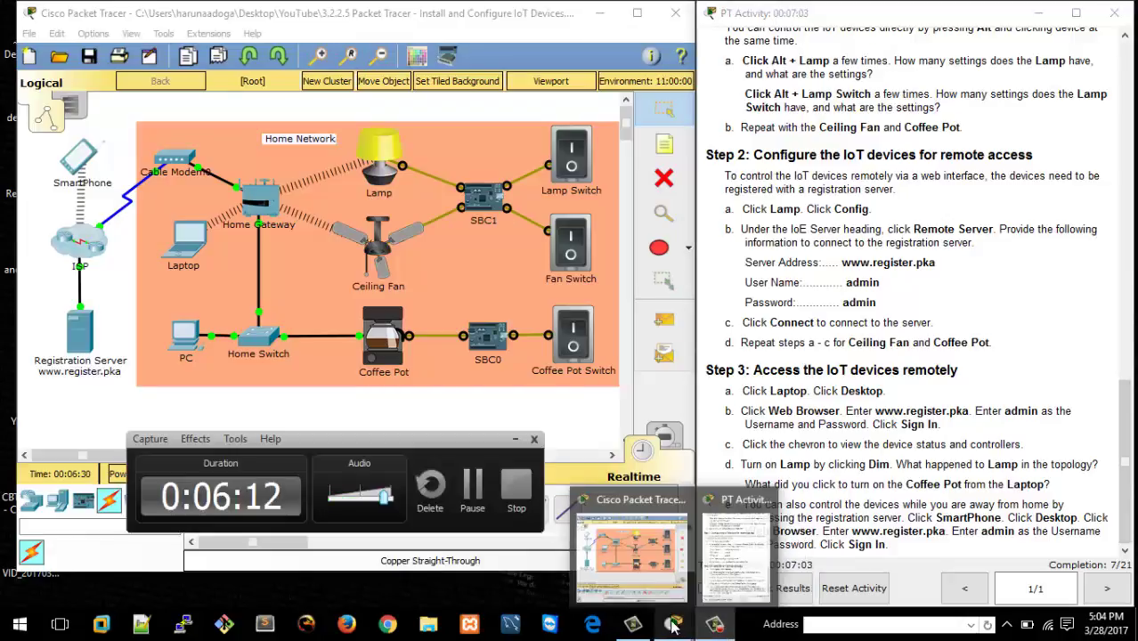